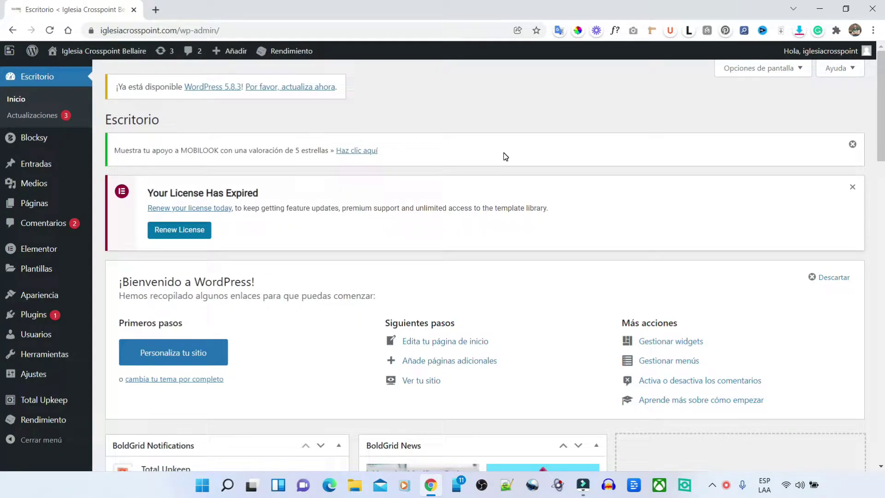
Step: Find the Rank Math SEO plugin by searching new plugins for "rank math", and install and activate it
{"action": "mouse_move", "coordinate": [81, 313]}
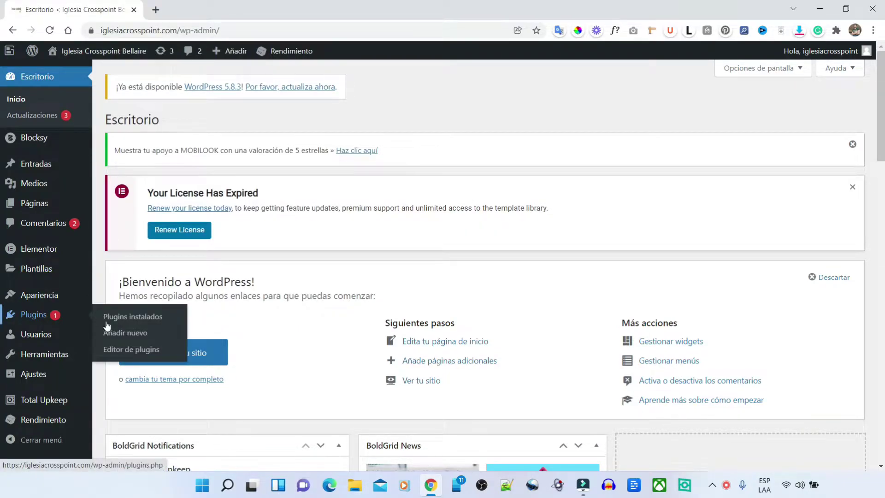
{"action": "left_click", "coordinate": [168, 338]}
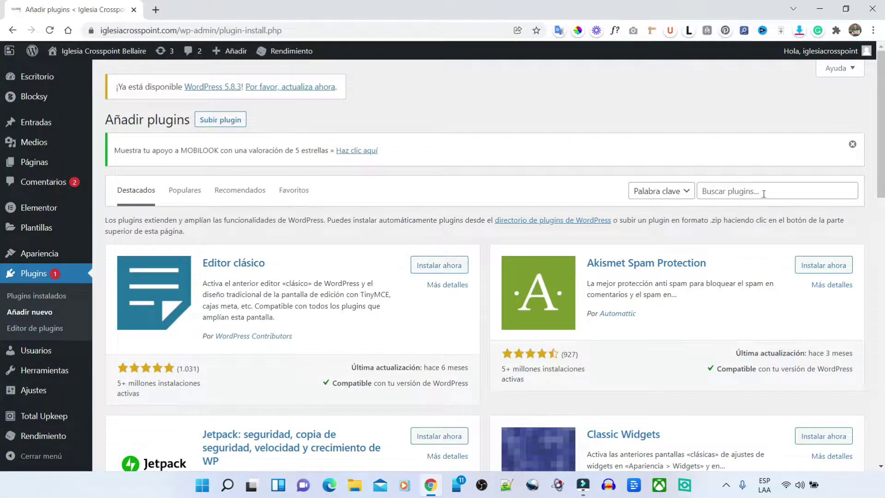
{"action": "left_click", "coordinate": [758, 191]}
{"action": "type", "text": "rank math"}
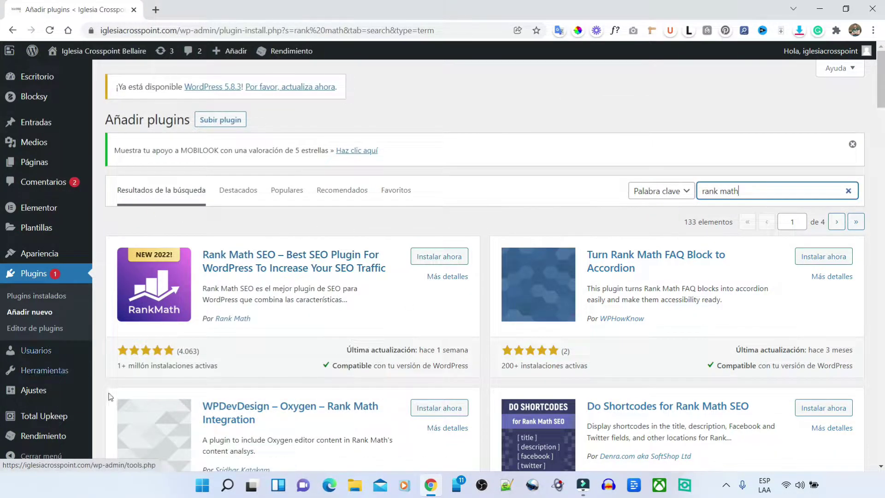
{"action": "left_click", "coordinate": [461, 259]}
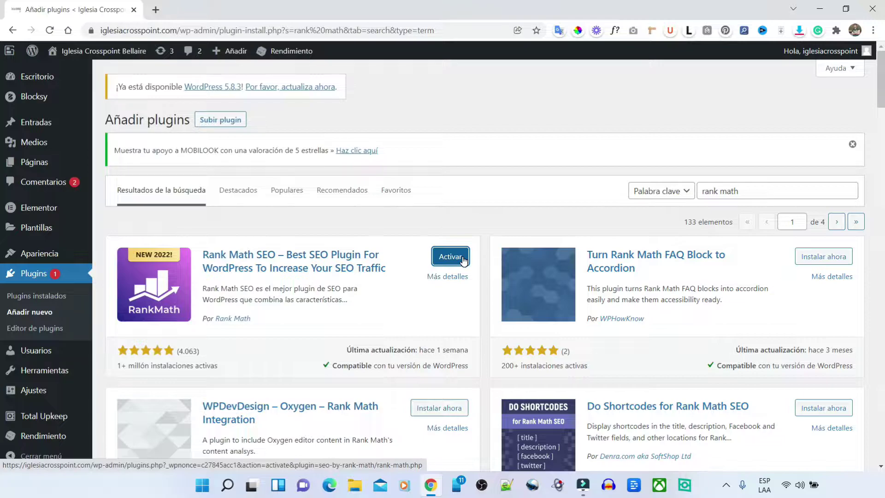
{"action": "left_click", "coordinate": [464, 261]}
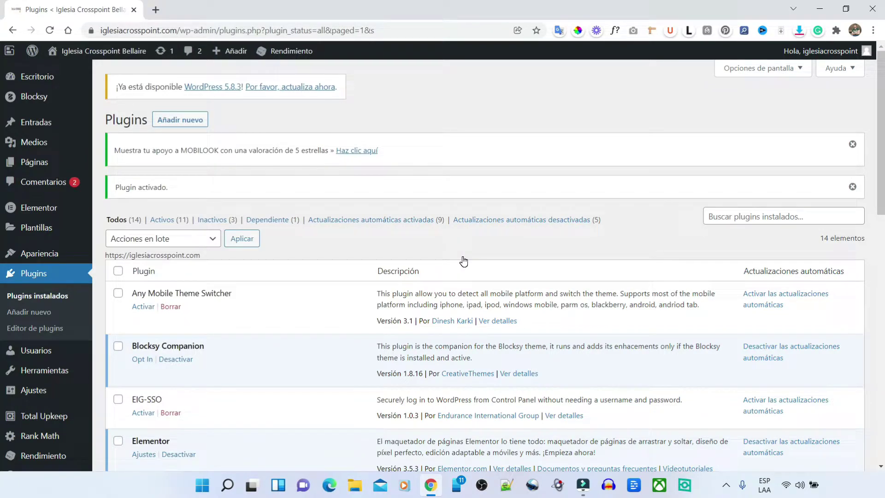
Step: Open the Rank Math setup and connect a free account through Google sign-in, accepting the terms and choosing the Google account
{"action": "left_click", "coordinate": [59, 438]}
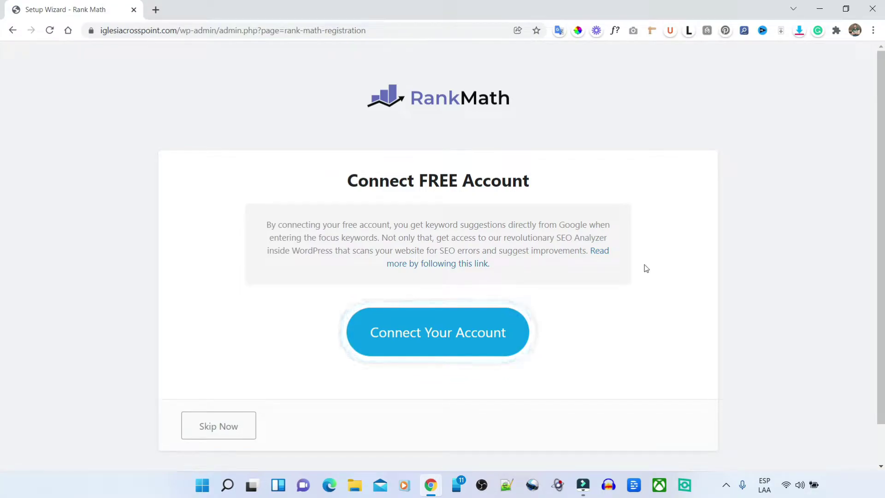
{"action": "left_click", "coordinate": [515, 329]}
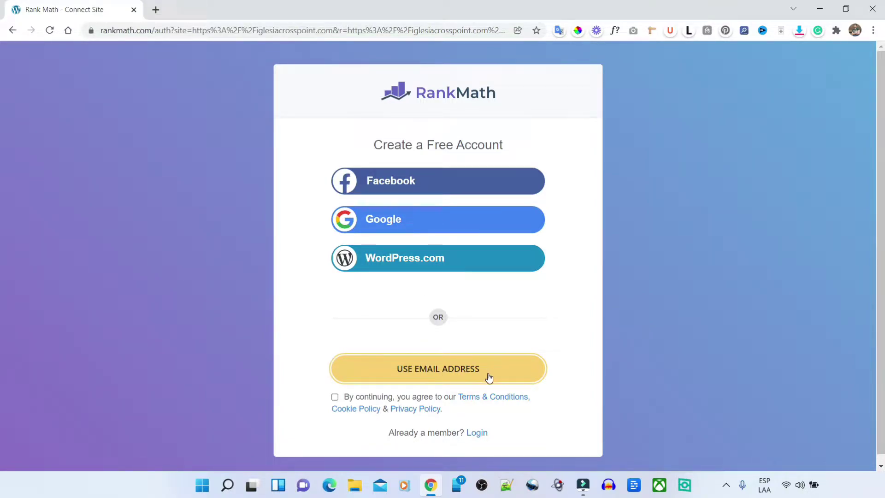
{"action": "left_click", "coordinate": [479, 223]}
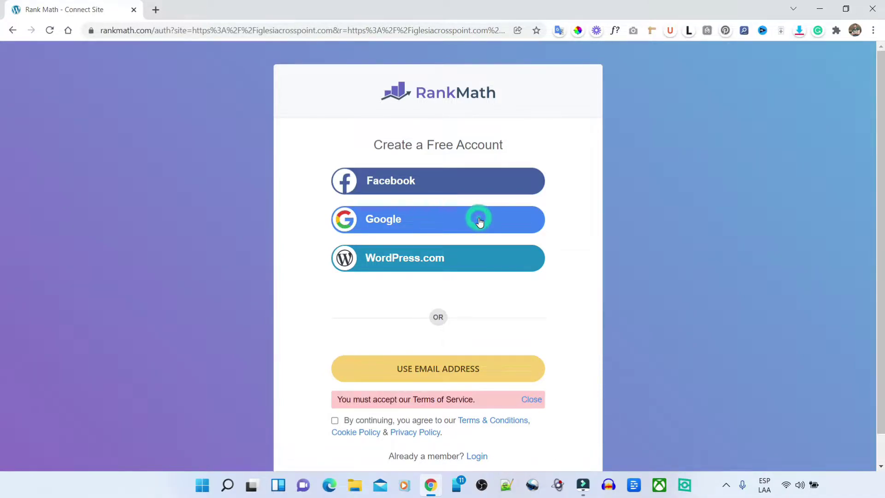
{"action": "scroll", "coordinate": [494, 309], "scroll_direction": "down", "scroll_amount": 1}
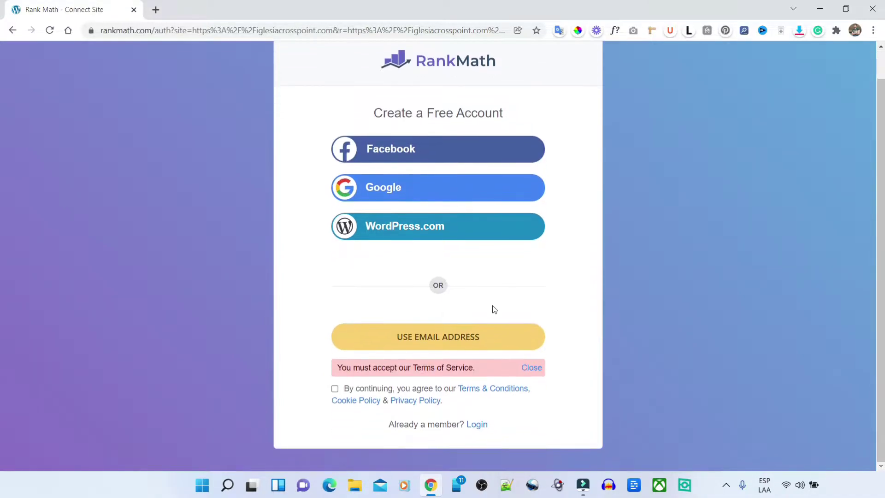
{"action": "left_click", "coordinate": [334, 390]}
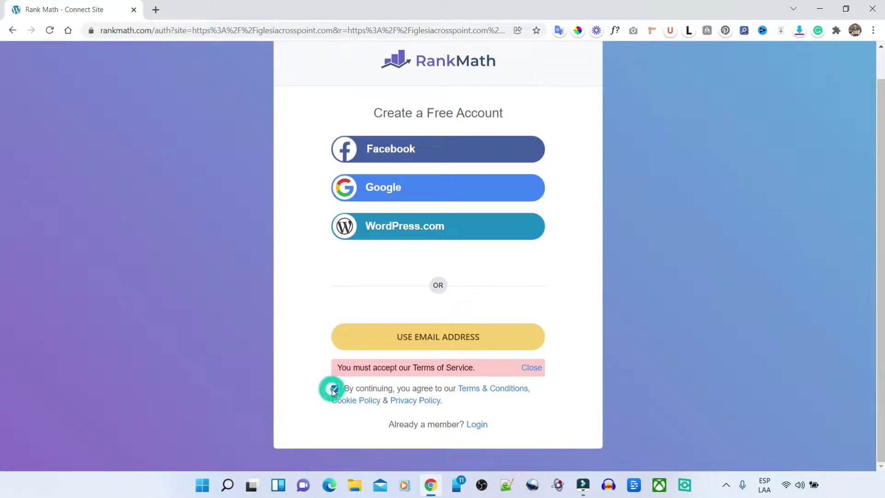
{"action": "left_click", "coordinate": [468, 189]}
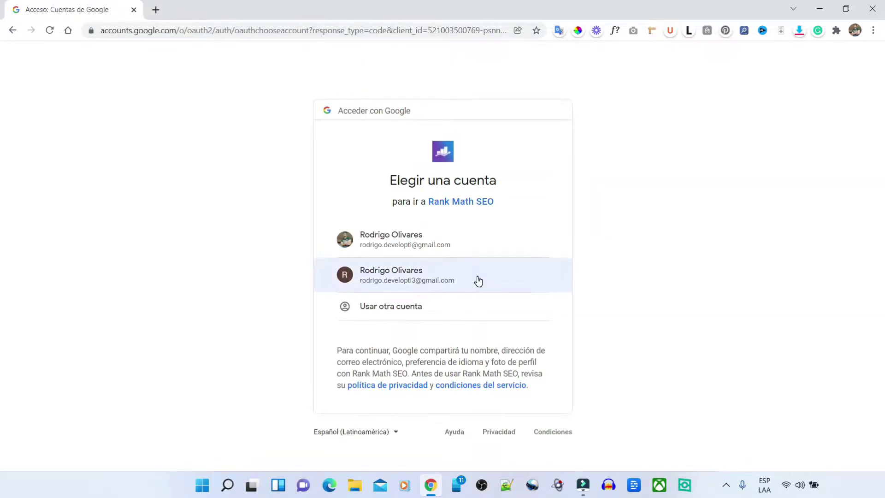
{"action": "left_click", "coordinate": [478, 281]}
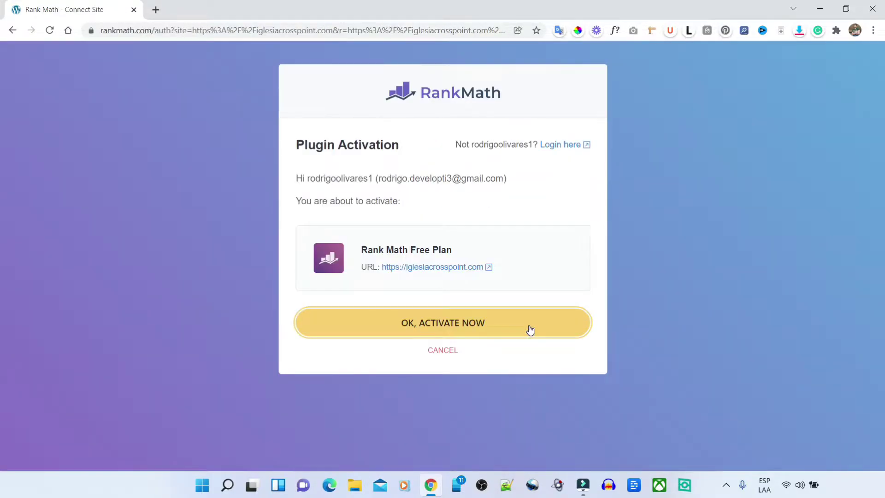
Step: Activate the Rank Math Free Plan for the site and start the setup wizard in Avanzado mode
{"action": "left_click", "coordinate": [530, 330]}
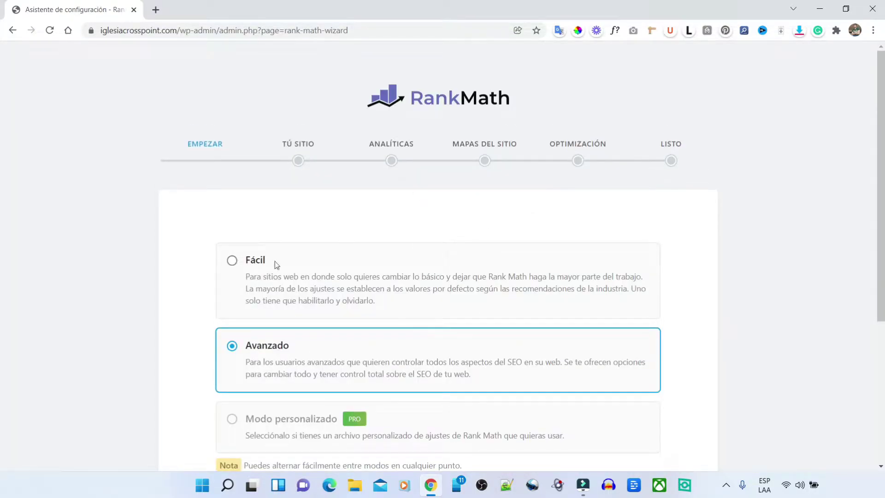
{"action": "scroll", "coordinate": [344, 296], "scroll_direction": "down", "scroll_amount": 4}
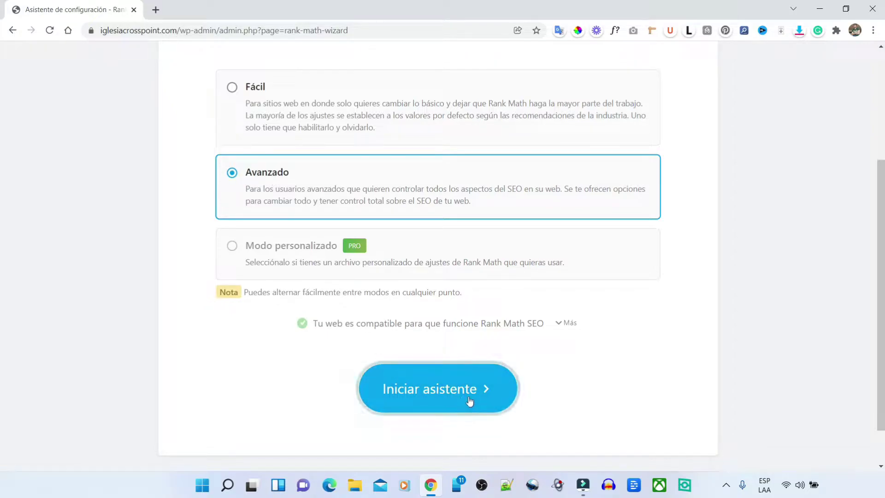
{"action": "left_click", "coordinate": [492, 392]}
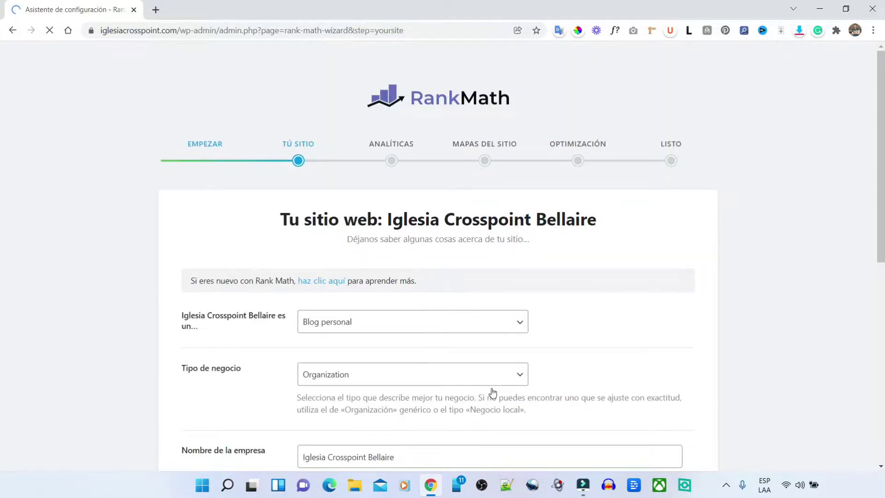
Step: Review the site type choices and save the site details, keeping Blog personal and the existing Google logo
{"action": "scroll", "coordinate": [540, 346], "scroll_direction": "down", "scroll_amount": 3}
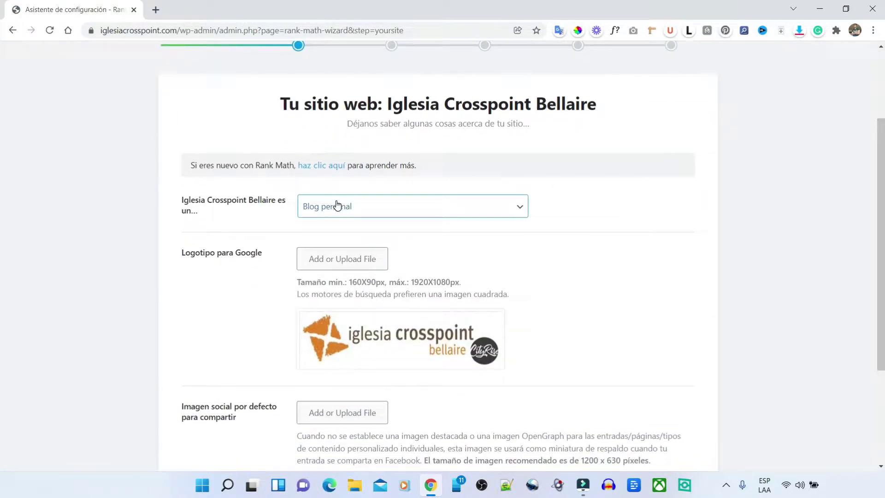
{"action": "left_click", "coordinate": [362, 208]}
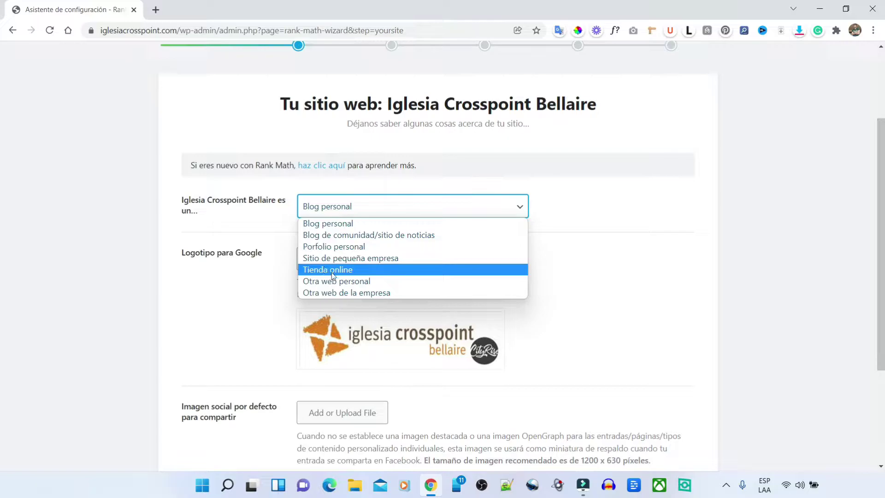
{"action": "left_click", "coordinate": [474, 179]}
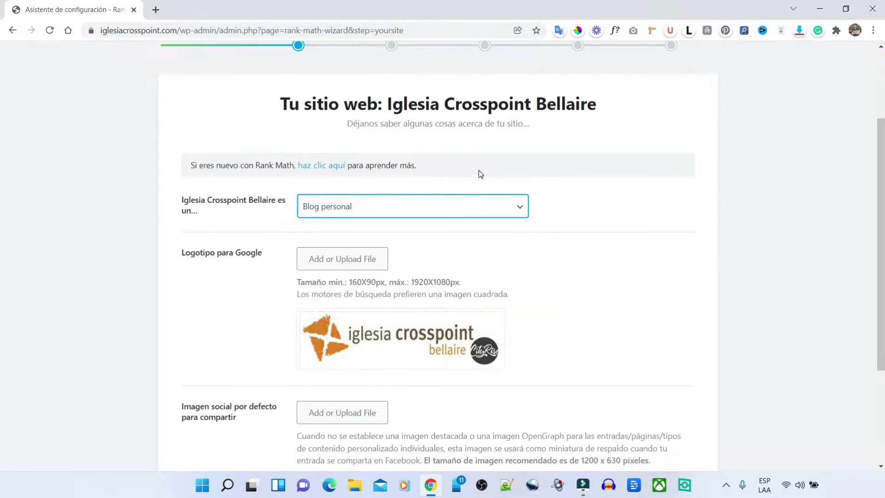
{"action": "scroll", "coordinate": [442, 244], "scroll_direction": "down", "scroll_amount": 1}
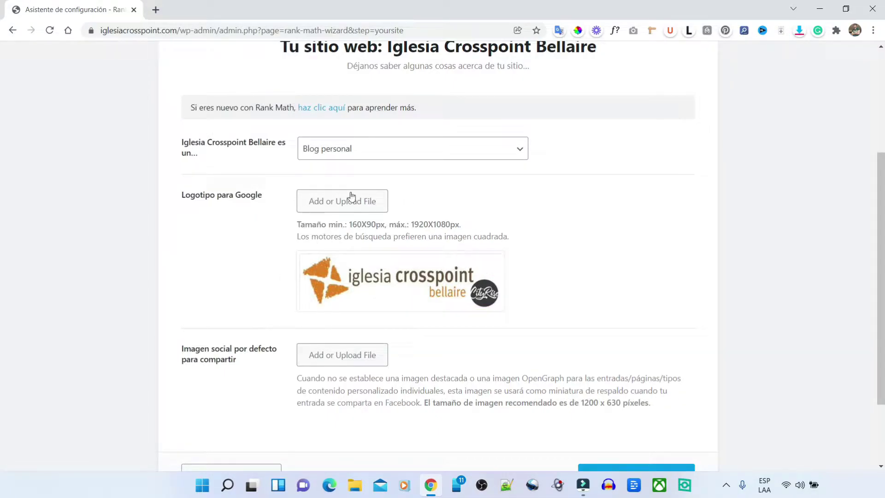
{"action": "mouse_move", "coordinate": [465, 267]}
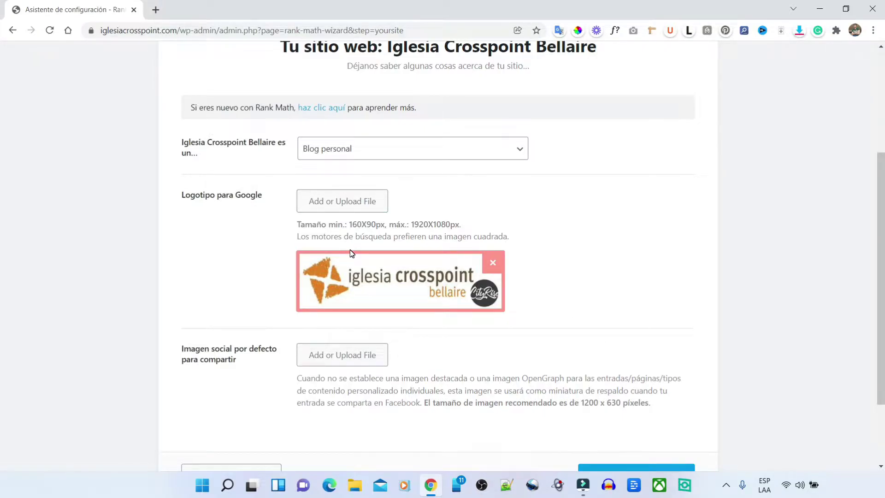
{"action": "scroll", "coordinate": [350, 249], "scroll_direction": "down", "scroll_amount": 2}
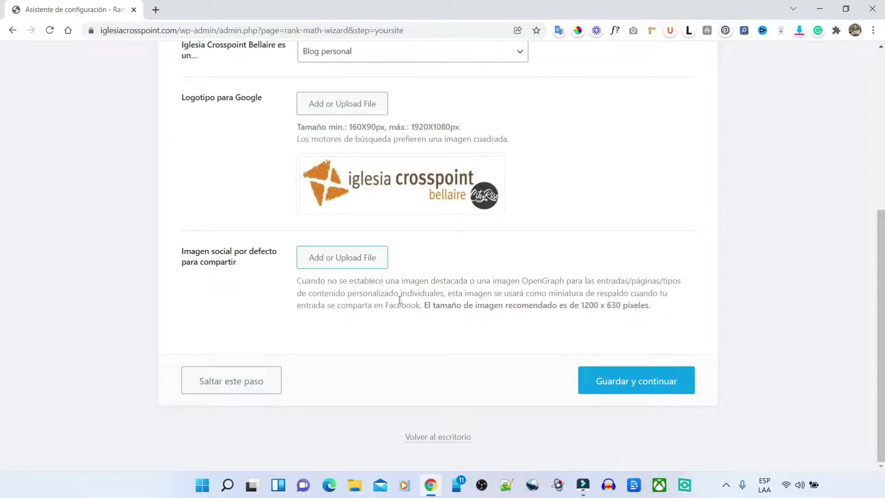
{"action": "left_click", "coordinate": [670, 386]}
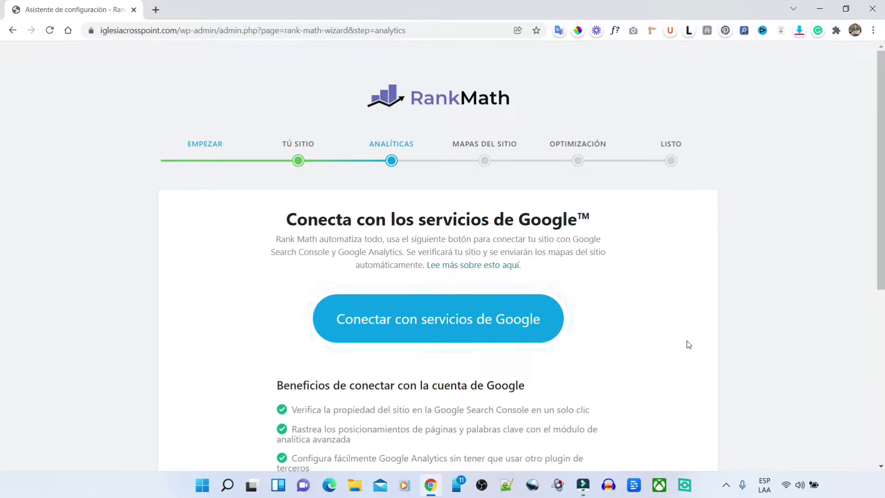
Step: Review the benefits of connecting Google services and continue past the analytics stage without connecting an account
{"action": "scroll", "coordinate": [688, 344], "scroll_direction": "down", "scroll_amount": 6}
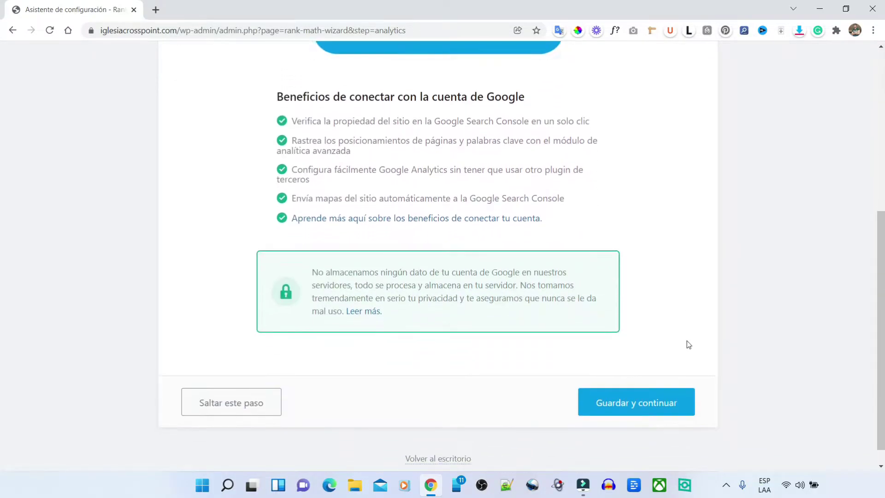
{"action": "scroll", "coordinate": [688, 345], "scroll_direction": "up", "scroll_amount": 6}
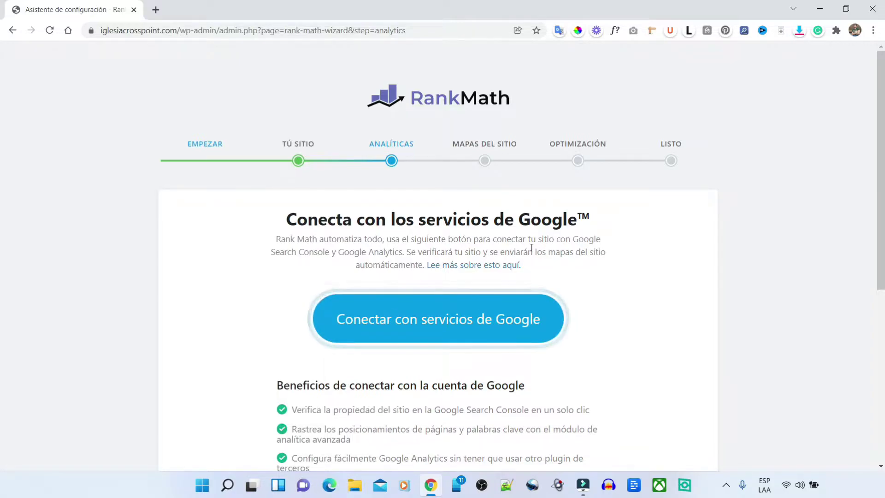
{"action": "scroll", "coordinate": [497, 249], "scroll_direction": "down", "scroll_amount": 3}
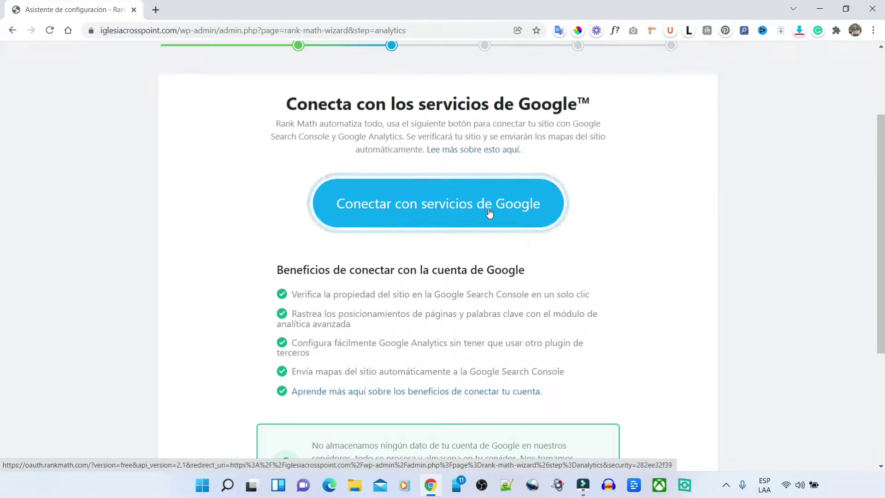
{"action": "scroll", "coordinate": [490, 214], "scroll_direction": "down", "scroll_amount": 4}
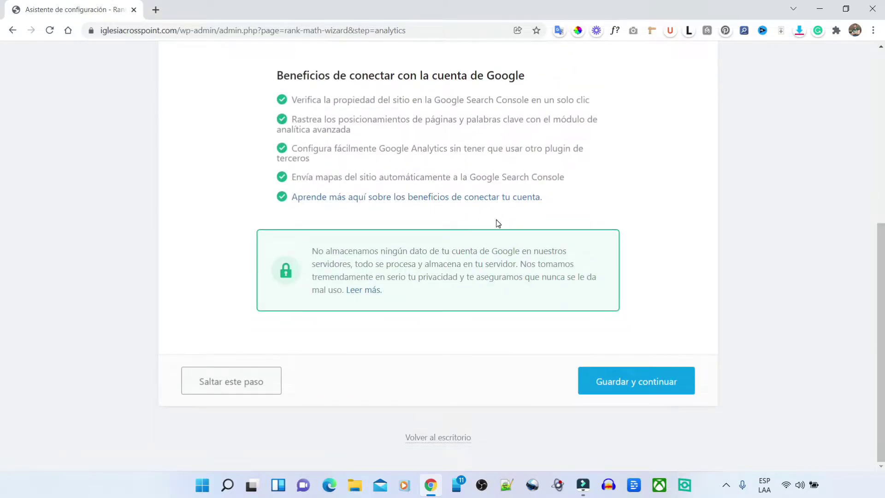
{"action": "left_click", "coordinate": [692, 390]}
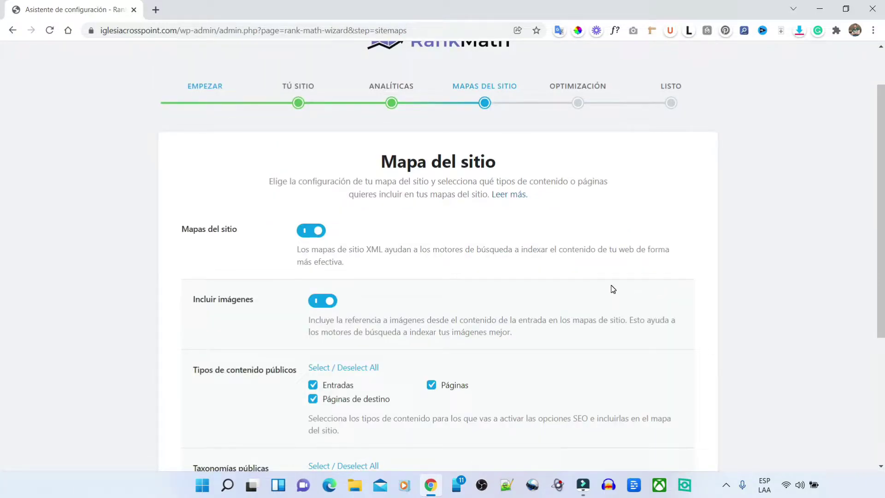
Step: Review and save the sitemap settings, keeping sitemaps, images, Entradas, Páginas, Páginas de destino and Categorías enabled
{"action": "scroll", "coordinate": [615, 287], "scroll_direction": "down", "scroll_amount": 1}
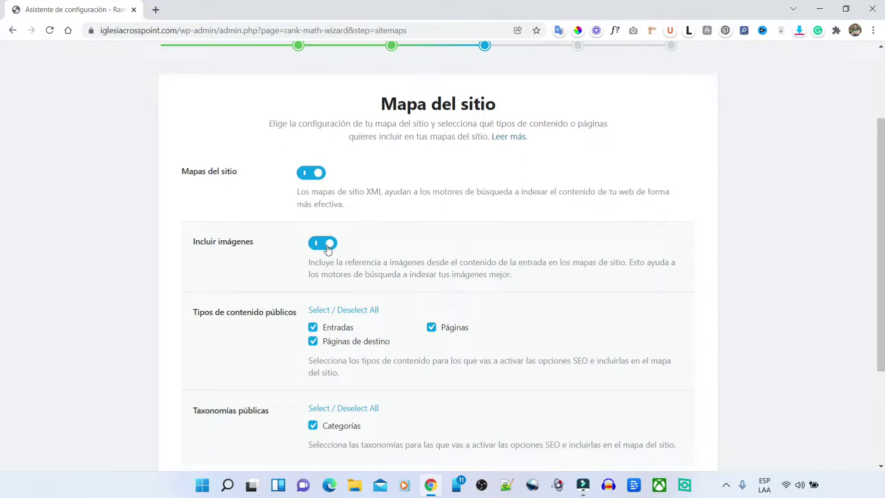
{"action": "scroll", "coordinate": [417, 261], "scroll_direction": "down", "scroll_amount": 1}
{"action": "scroll", "coordinate": [418, 261], "scroll_direction": "down", "scroll_amount": 1}
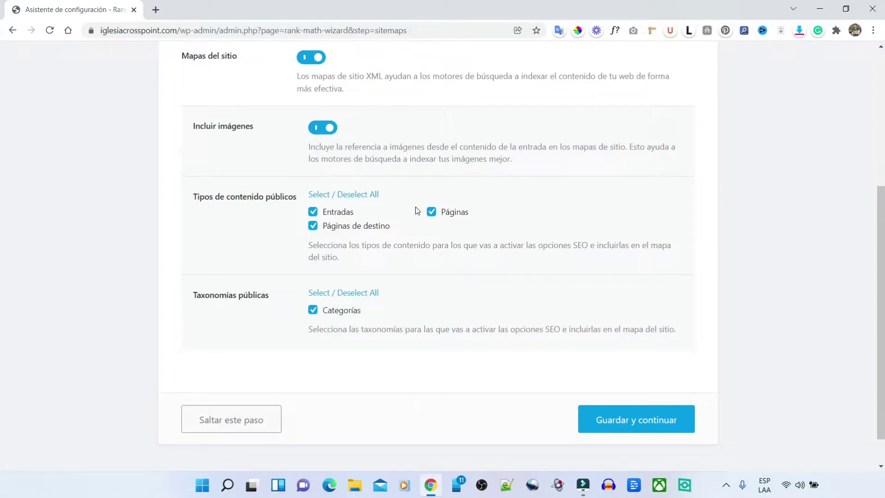
{"action": "scroll", "coordinate": [413, 192], "scroll_direction": "up", "scroll_amount": 3}
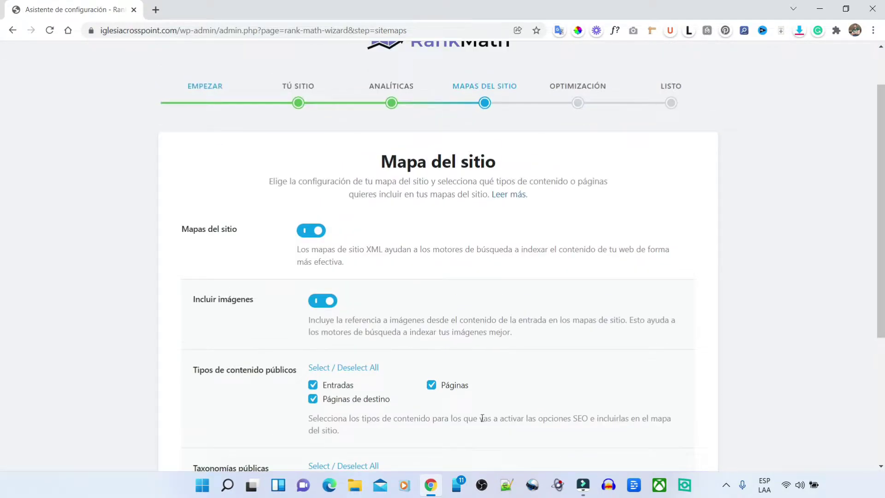
{"action": "scroll", "coordinate": [482, 417], "scroll_direction": "down", "scroll_amount": 4}
{"action": "left_click", "coordinate": [669, 382]}
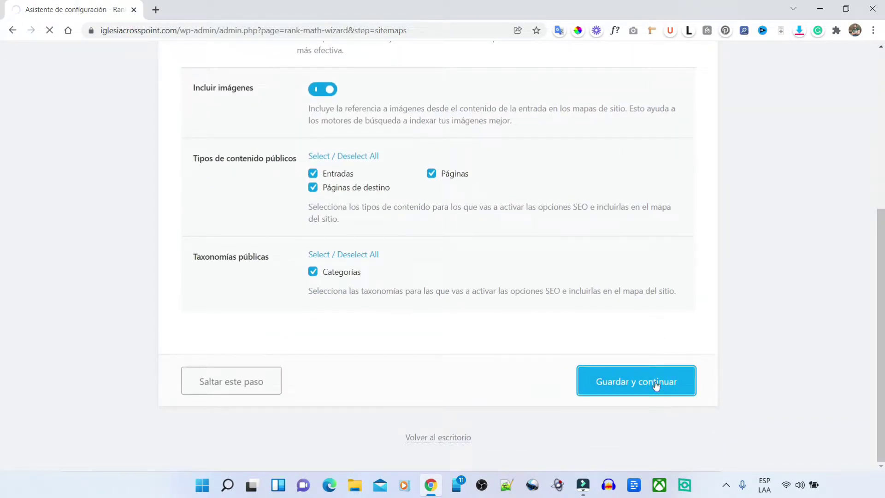
Step: Save the SEO optimization settings with their defaults and continue to the wizard's advanced options
{"action": "scroll", "coordinate": [700, 250], "scroll_direction": "down", "scroll_amount": 4}
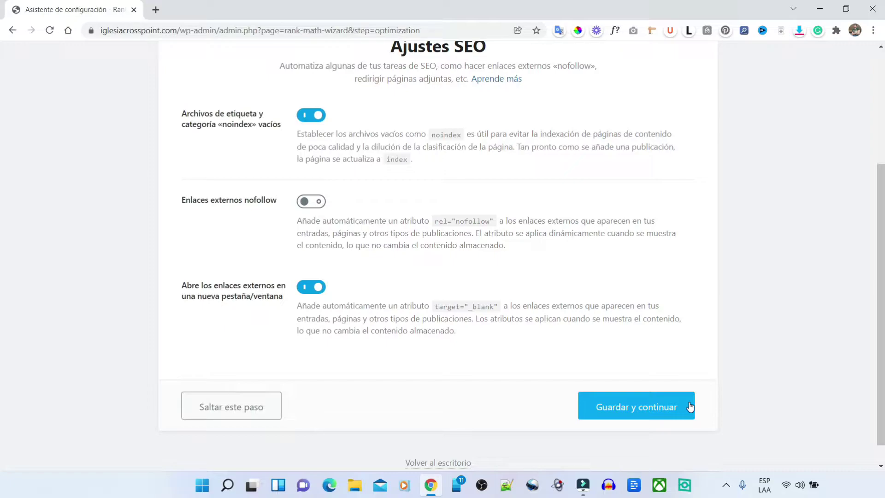
{"action": "left_click", "coordinate": [690, 407]}
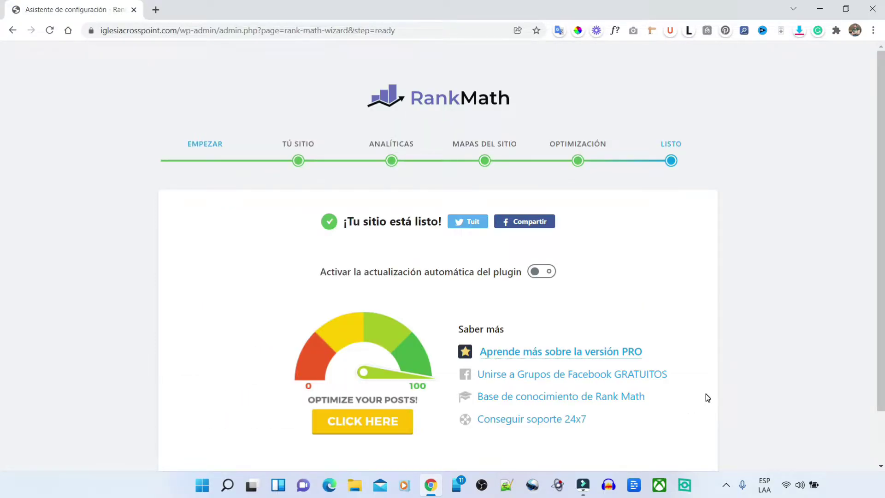
{"action": "scroll", "coordinate": [706, 395], "scroll_direction": "down", "scroll_amount": 1}
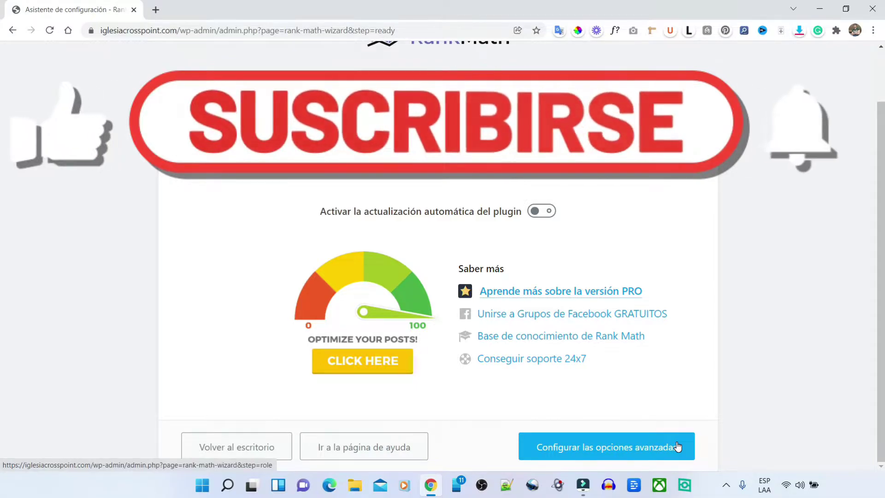
{"action": "left_click", "coordinate": [678, 446]}
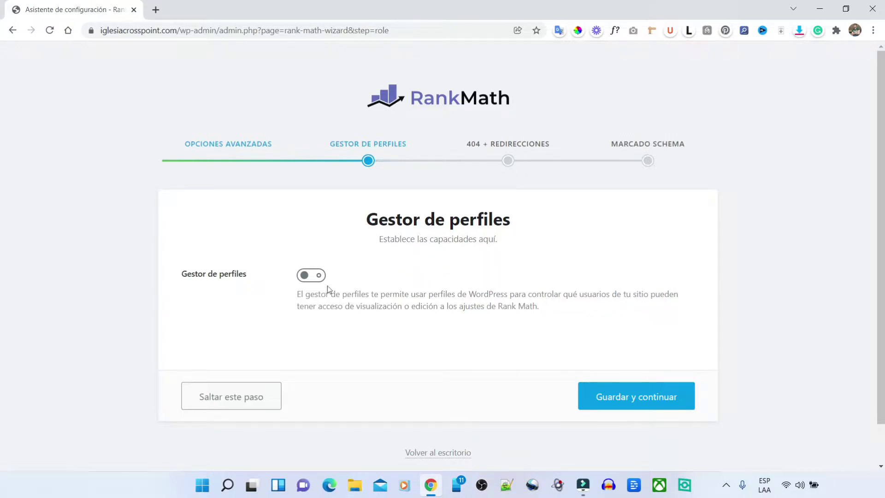
Step: Enable Gestor de perfiles and examine the capabilities assigned to roles such as Administrador, Editor and Colaborador
{"action": "left_click", "coordinate": [319, 277]}
{"action": "scroll", "coordinate": [368, 336], "scroll_direction": "down", "scroll_amount": 4}
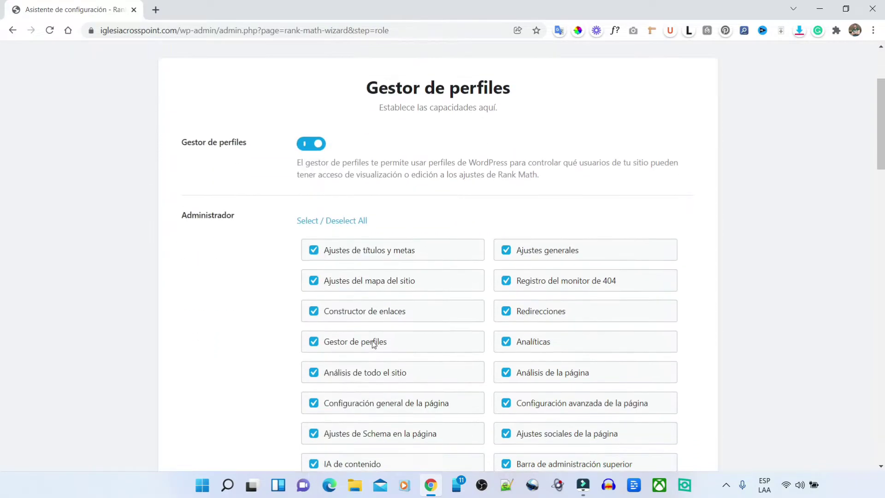
{"action": "scroll", "coordinate": [551, 280], "scroll_direction": "down", "scroll_amount": 5}
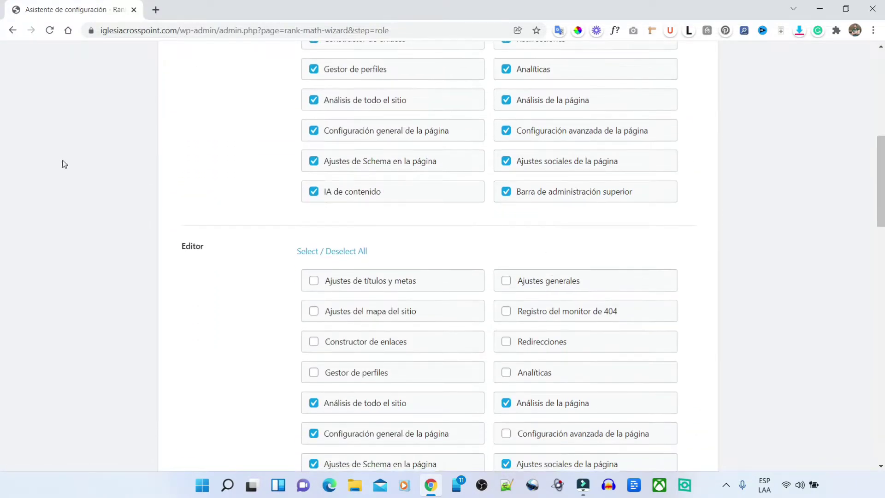
{"action": "scroll", "coordinate": [220, 263], "scroll_direction": "down", "scroll_amount": 6}
{"action": "scroll", "coordinate": [547, 290], "scroll_direction": "down", "scroll_amount": 13}
{"action": "scroll", "coordinate": [547, 290], "scroll_direction": "up", "scroll_amount": 16}
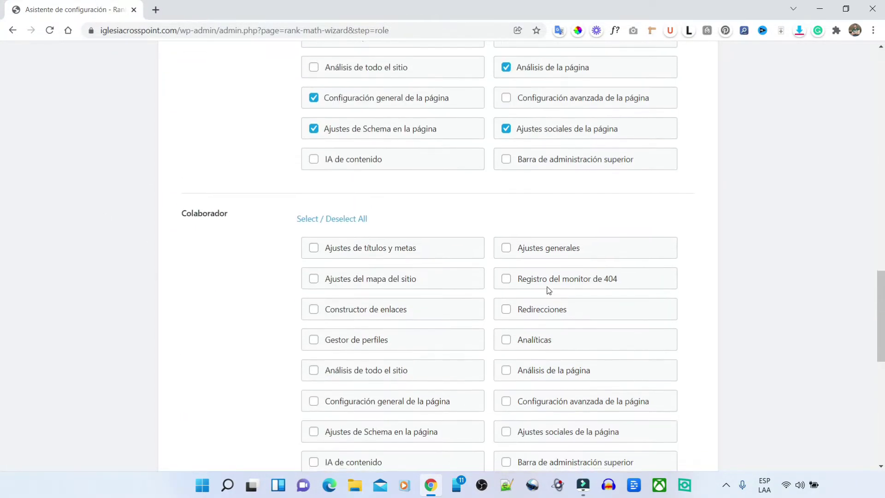
{"action": "scroll", "coordinate": [547, 290], "scroll_direction": "up", "scroll_amount": 10}
{"action": "scroll", "coordinate": [547, 290], "scroll_direction": "down", "scroll_amount": 3}
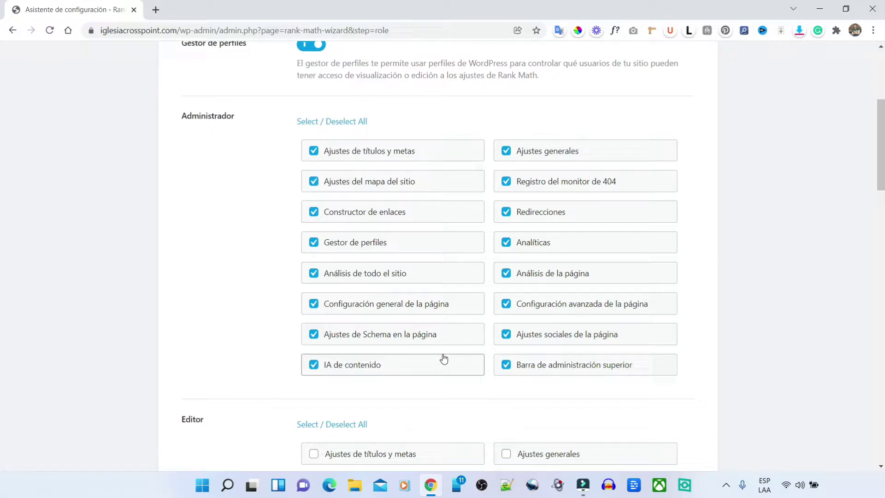
{"action": "scroll", "coordinate": [444, 359], "scroll_direction": "down", "scroll_amount": 5}
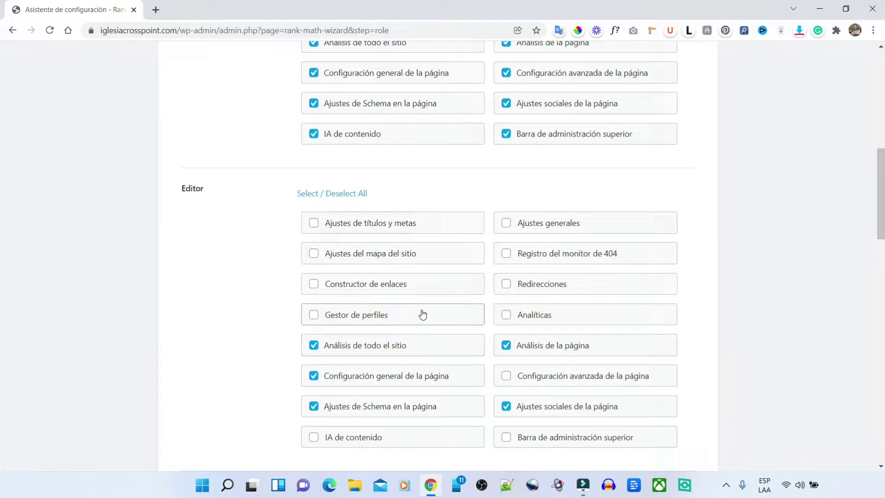
Step: Try granting the Editor role the Redirecciones capability, revoke it, and turn Gestor de perfiles off
{"action": "left_click", "coordinate": [504, 285]}
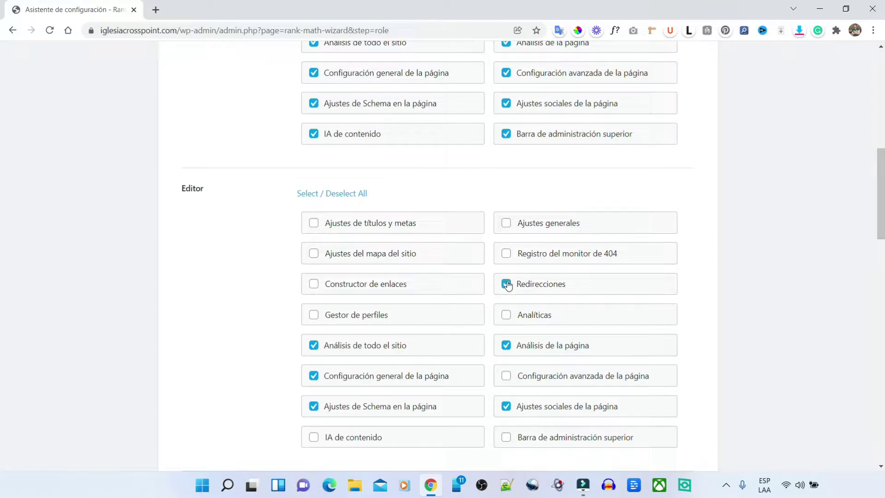
{"action": "left_click", "coordinate": [506, 285]}
{"action": "scroll", "coordinate": [507, 290], "scroll_direction": "down", "scroll_amount": 2}
{"action": "scroll", "coordinate": [508, 291], "scroll_direction": "down", "scroll_amount": 5}
{"action": "scroll", "coordinate": [507, 290], "scroll_direction": "up", "scroll_amount": 15}
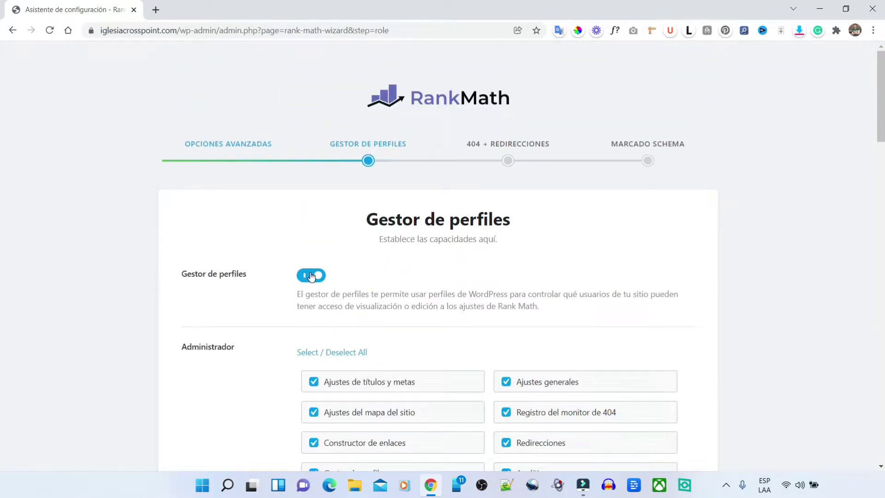
{"action": "left_click", "coordinate": [312, 275]}
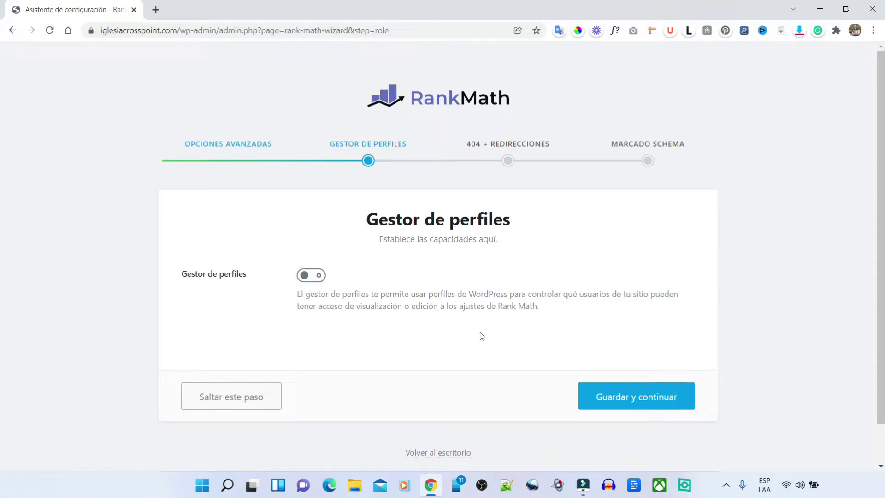
Step: Save the profile manager stage, and enable and save both Monitor 404 and Redirecciones in the following one
{"action": "left_click", "coordinate": [685, 399]}
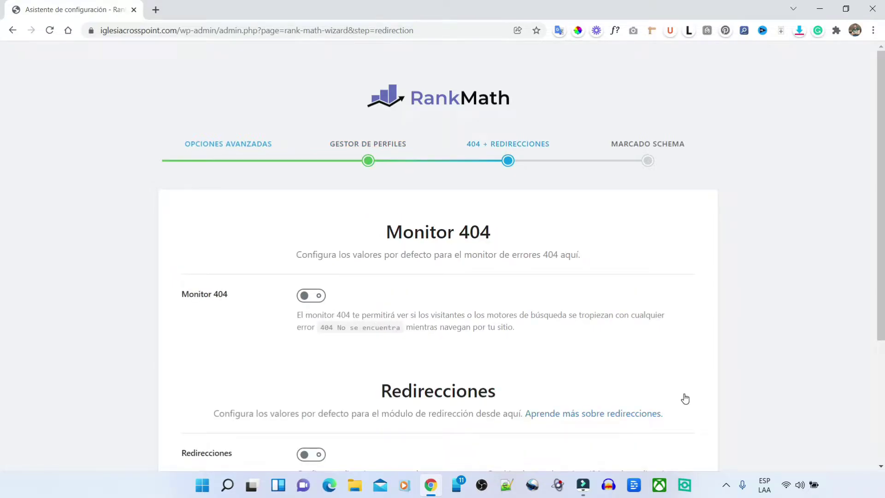
{"action": "scroll", "coordinate": [247, 181], "scroll_direction": "down", "scroll_amount": 1}
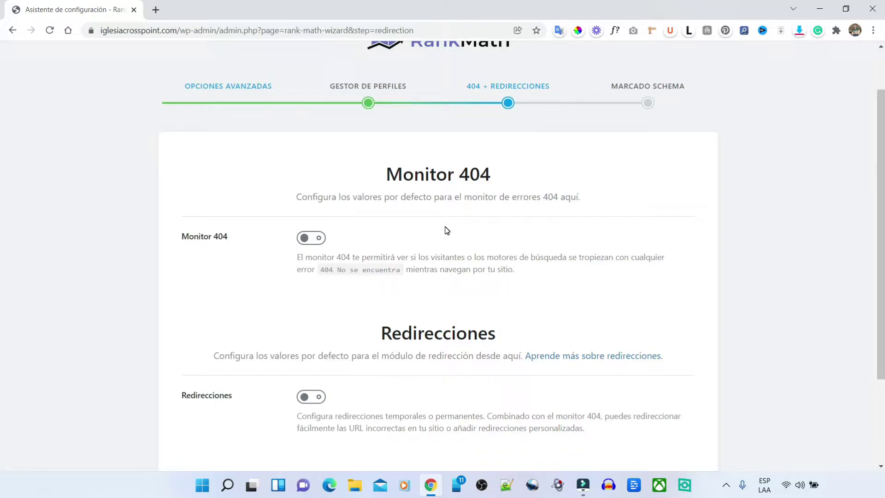
{"action": "scroll", "coordinate": [446, 230], "scroll_direction": "down", "scroll_amount": 3}
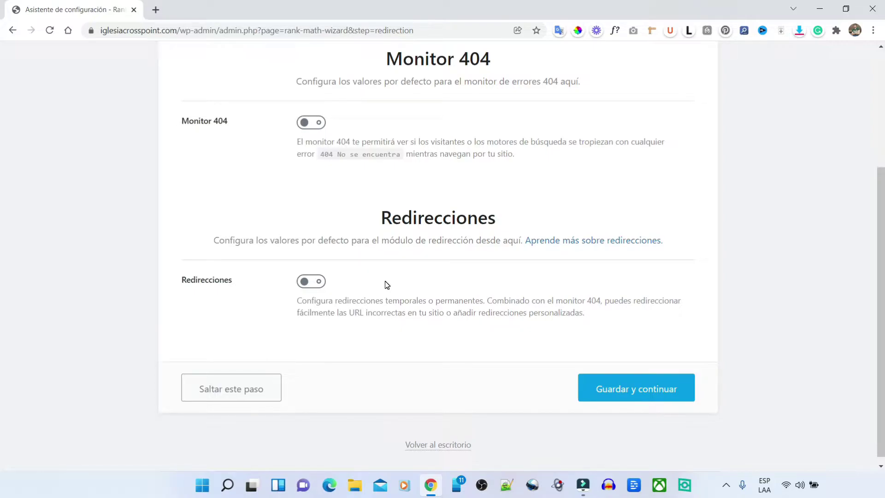
{"action": "left_click", "coordinate": [315, 122]}
{"action": "left_click", "coordinate": [313, 282]}
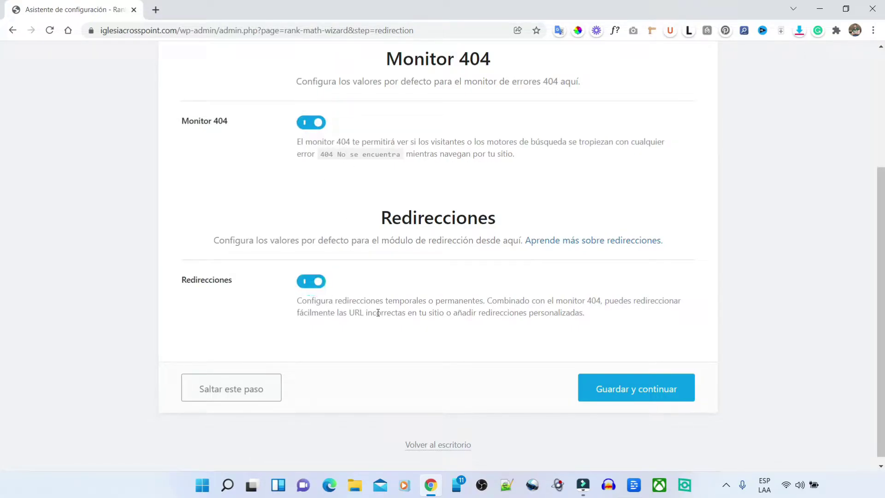
{"action": "left_click", "coordinate": [690, 391]}
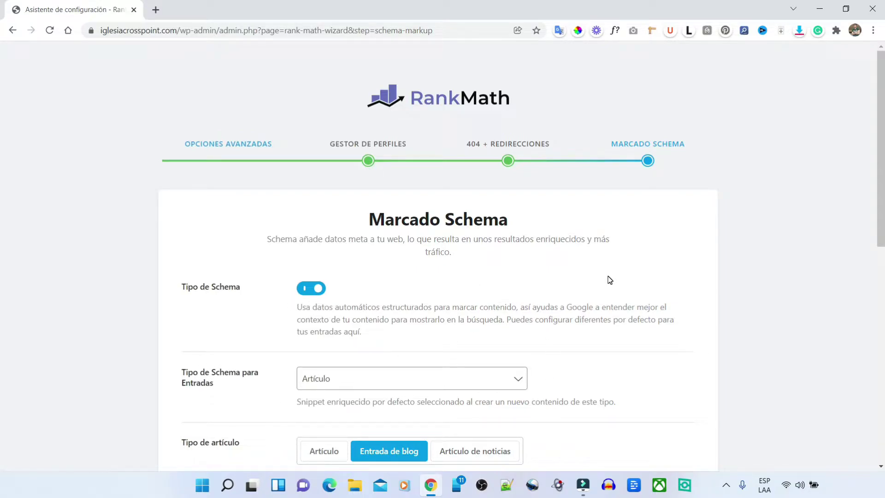
Step: Set the default schema type for Entradas to Receta
{"action": "scroll", "coordinate": [611, 280], "scroll_direction": "down", "scroll_amount": 1}
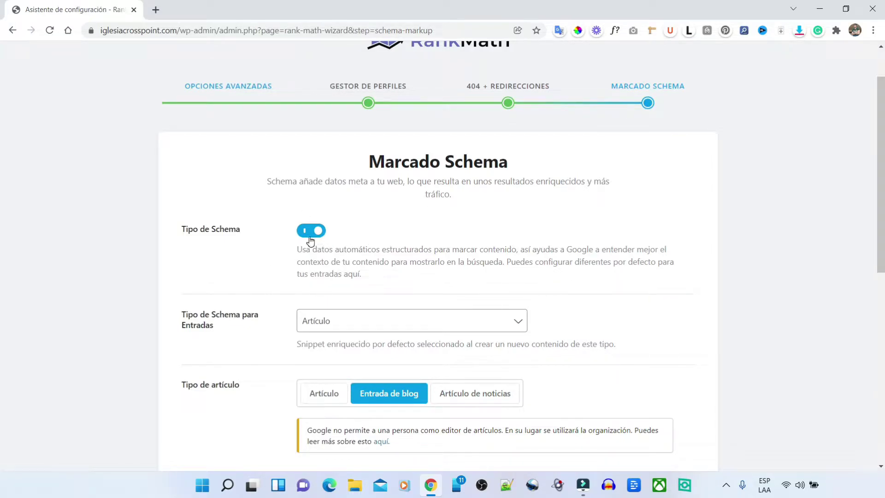
{"action": "left_click", "coordinate": [377, 324]}
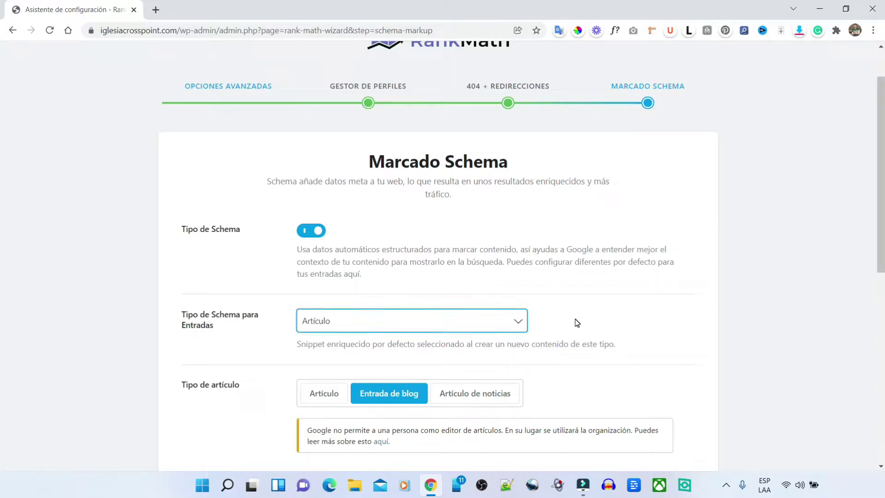
{"action": "left_click", "coordinate": [348, 325]}
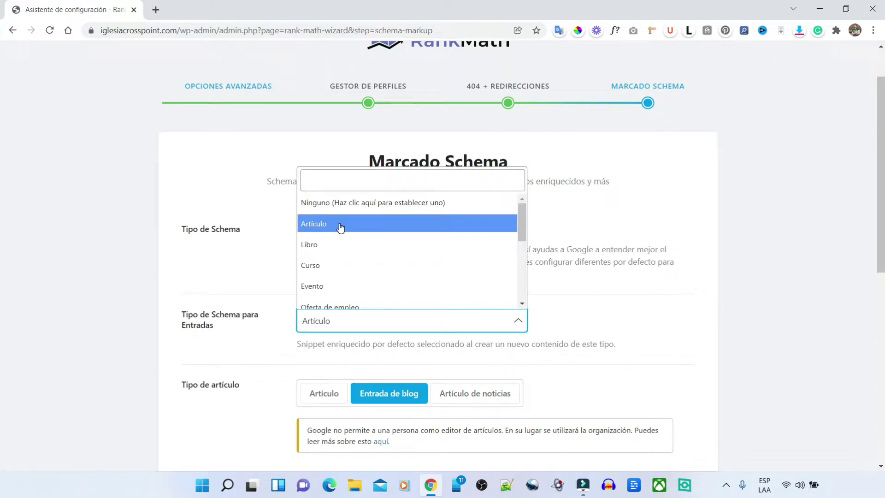
{"action": "scroll", "coordinate": [367, 256], "scroll_direction": "down", "scroll_amount": 3}
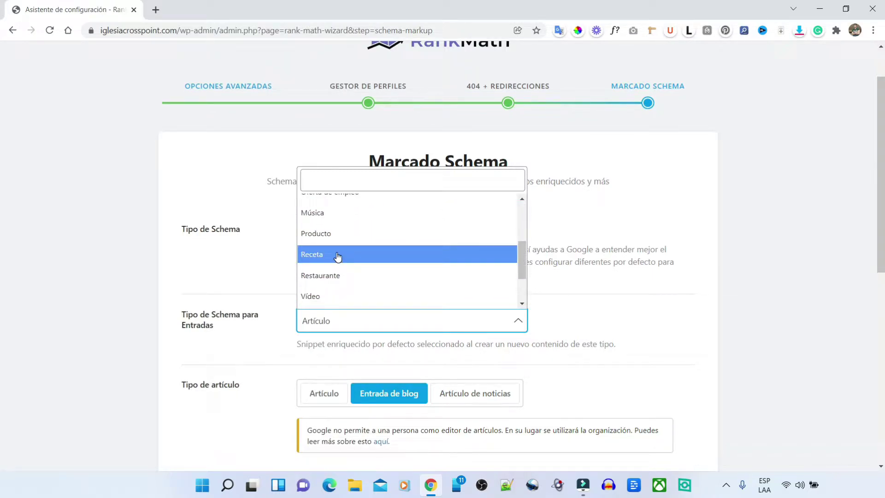
{"action": "left_click", "coordinate": [372, 257]}
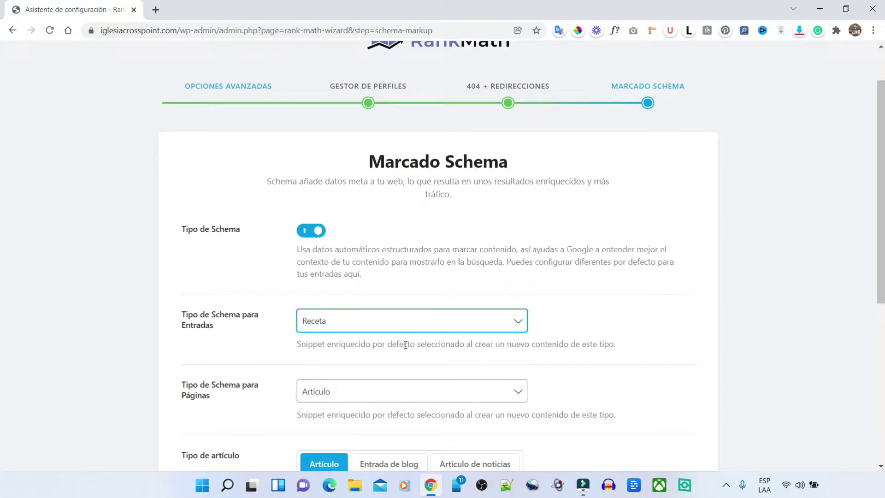
Step: Review the schema types offered for Entradas and set the type to Artículo
{"action": "scroll", "coordinate": [488, 272], "scroll_direction": "down", "scroll_amount": 1}
{"action": "left_click", "coordinate": [494, 263]}
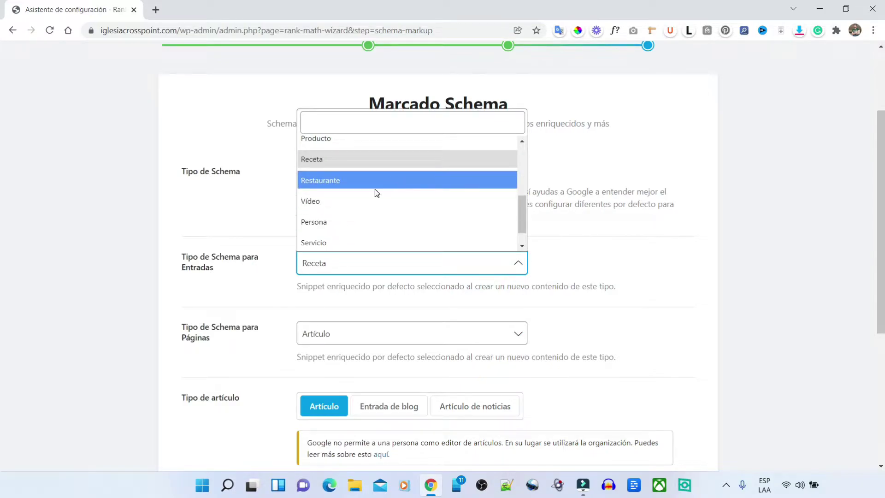
{"action": "scroll", "coordinate": [389, 212], "scroll_direction": "down", "scroll_amount": 1}
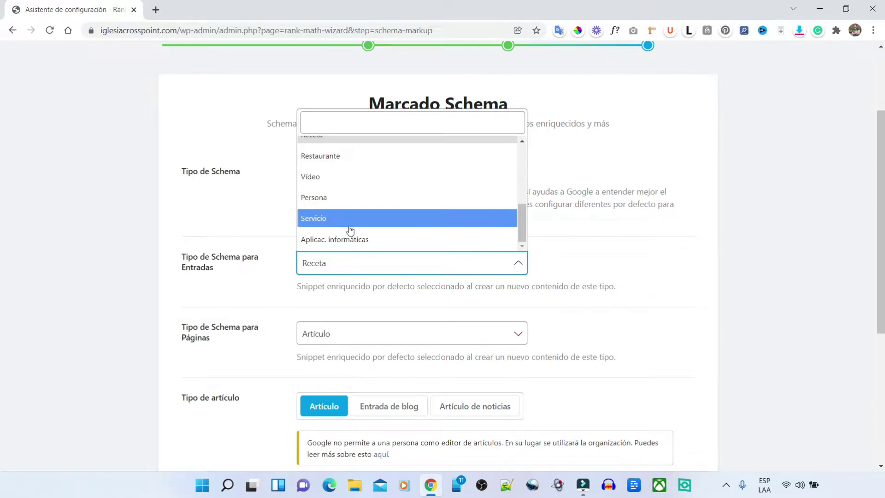
{"action": "scroll", "coordinate": [367, 234], "scroll_direction": "up", "scroll_amount": 5}
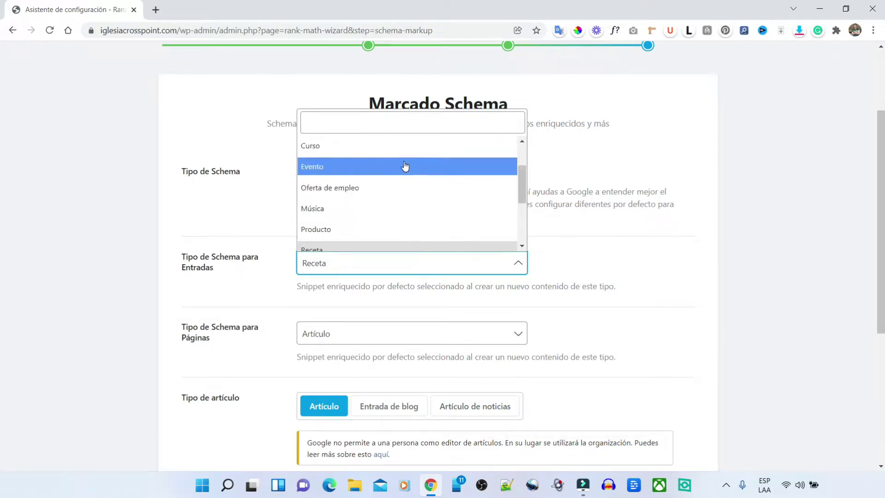
{"action": "scroll", "coordinate": [405, 166], "scroll_direction": "down", "scroll_amount": 5}
{"action": "scroll", "coordinate": [405, 166], "scroll_direction": "up", "scroll_amount": 4}
{"action": "scroll", "coordinate": [405, 168], "scroll_direction": "down", "scroll_amount": 1}
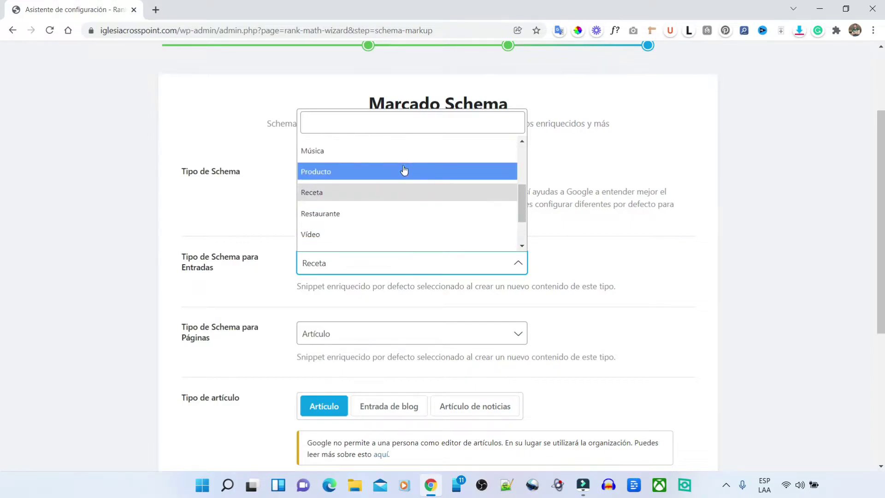
{"action": "scroll", "coordinate": [401, 188], "scroll_direction": "up", "scroll_amount": 3}
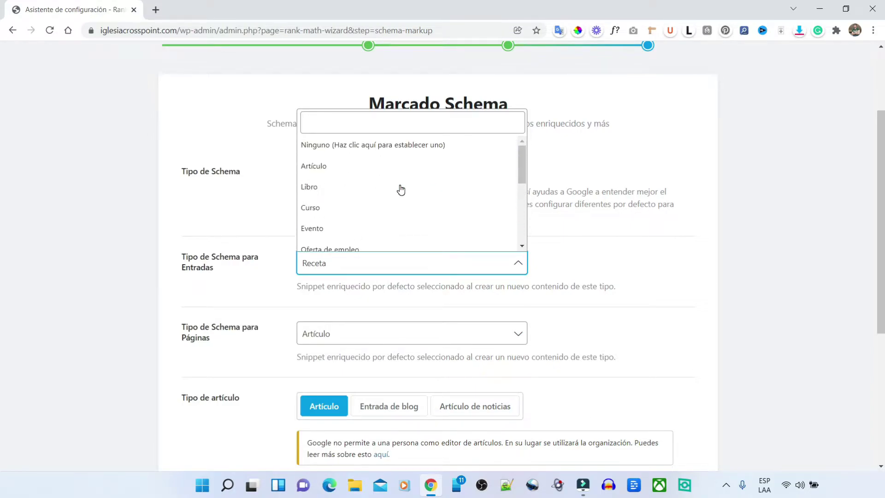
{"action": "left_click", "coordinate": [349, 169]}
Step: Choose Artículo as the default schema type for Páginas
{"action": "scroll", "coordinate": [635, 315], "scroll_direction": "down", "scroll_amount": 5}
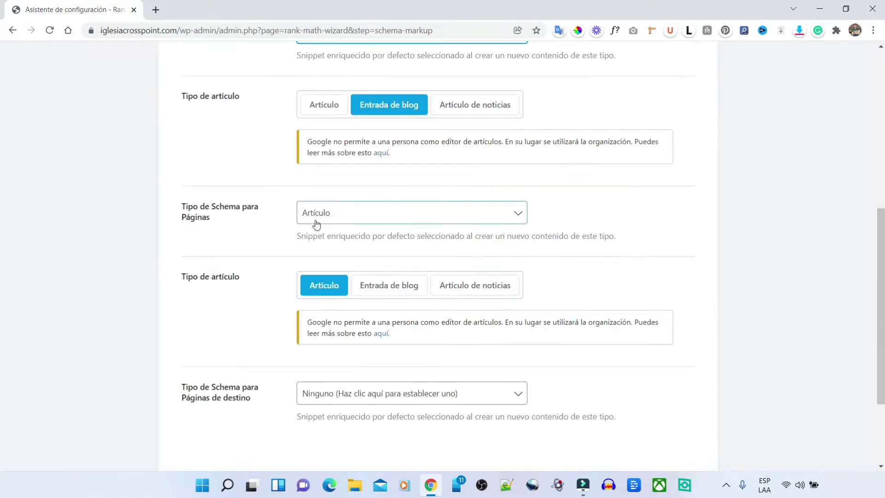
{"action": "left_click", "coordinate": [344, 215]}
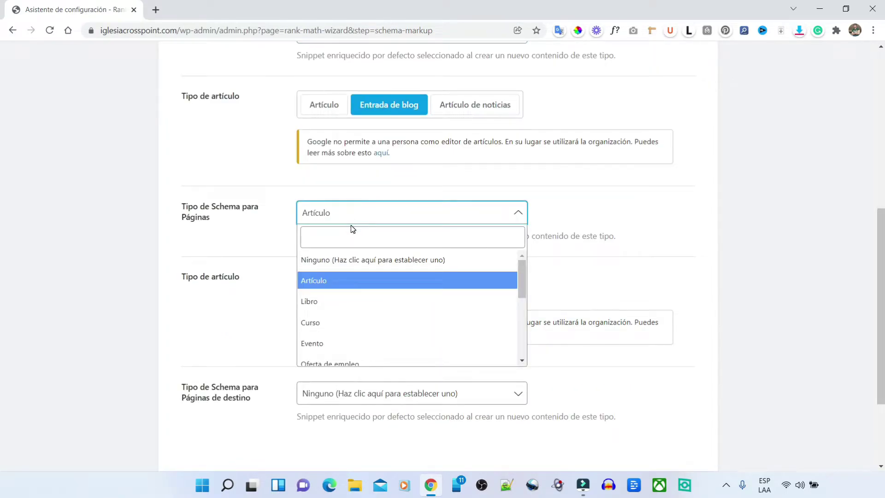
{"action": "left_click", "coordinate": [343, 280]}
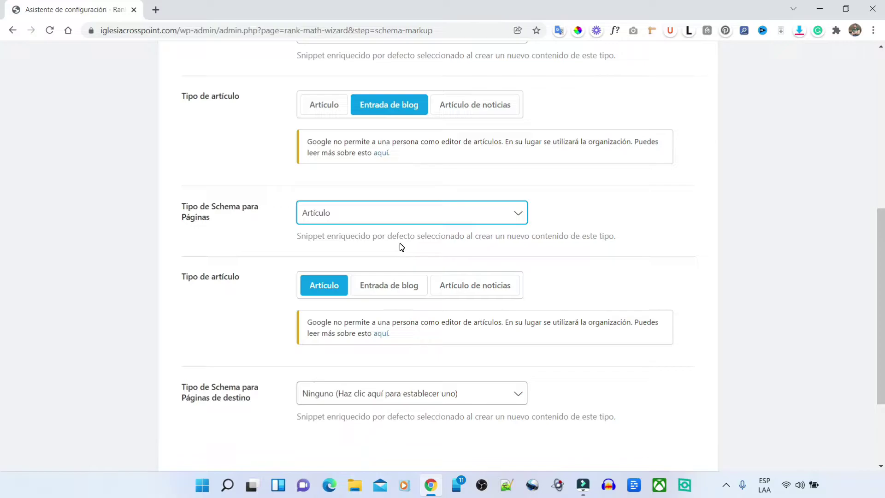
Step: Leave the schema type for Páginas de destino at Ninguno and save the schema markup settings
{"action": "scroll", "coordinate": [421, 249], "scroll_direction": "down", "scroll_amount": 3}
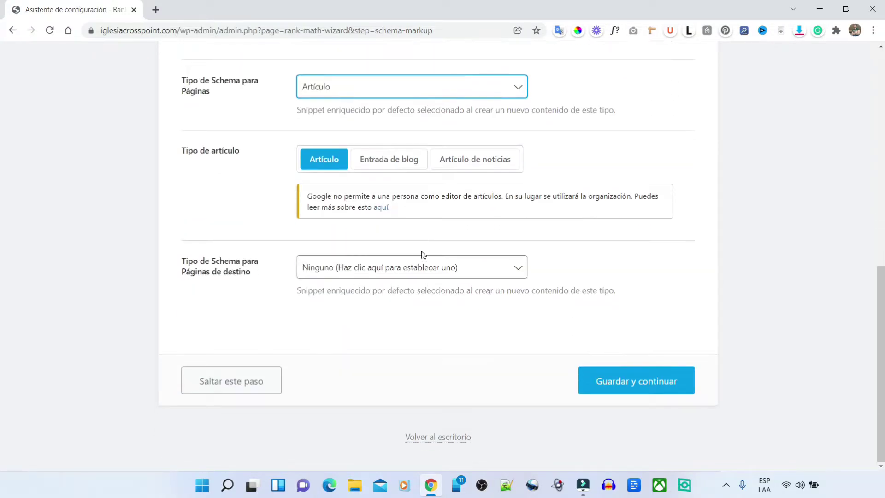
{"action": "left_click", "coordinate": [374, 266]}
{"action": "left_click", "coordinate": [225, 299]}
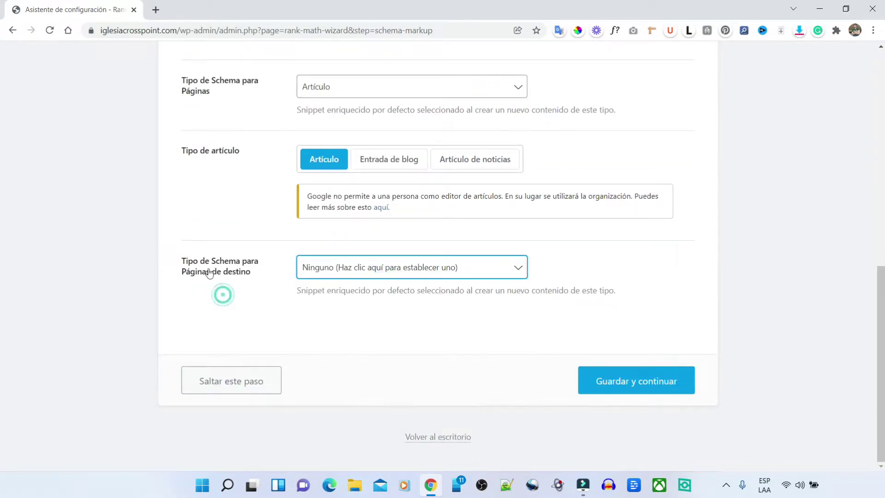
{"action": "left_click", "coordinate": [355, 274]}
{"action": "left_click", "coordinate": [358, 272]}
{"action": "left_click", "coordinate": [579, 249]}
{"action": "left_click", "coordinate": [517, 318]}
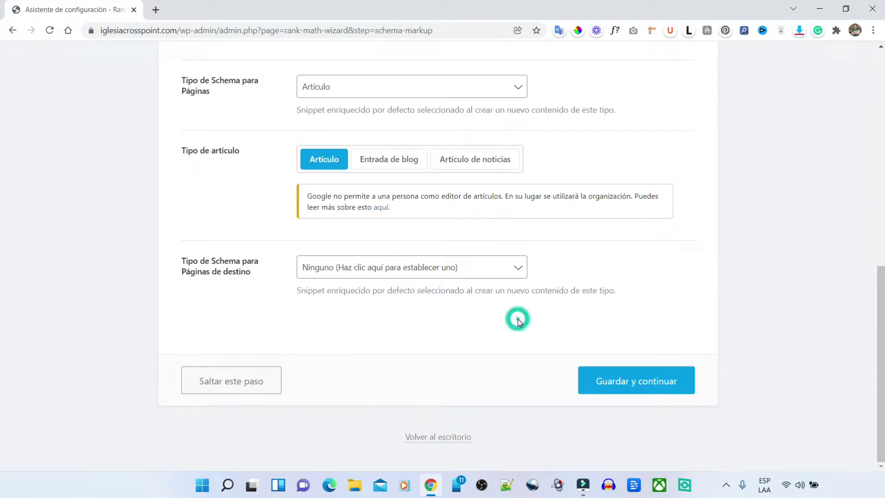
{"action": "left_click", "coordinate": [685, 384]}
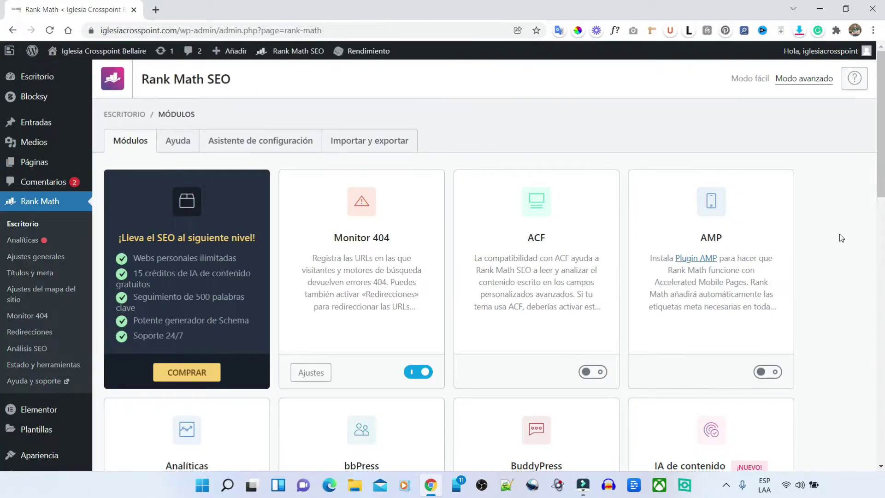
Step: Enable the SEO de imágenes and SEO local y Knowledge Graph modules on the Rank Math dashboard
{"action": "scroll", "coordinate": [845, 285], "scroll_direction": "down", "scroll_amount": 1}
{"action": "scroll", "coordinate": [844, 286], "scroll_direction": "down", "scroll_amount": 7}
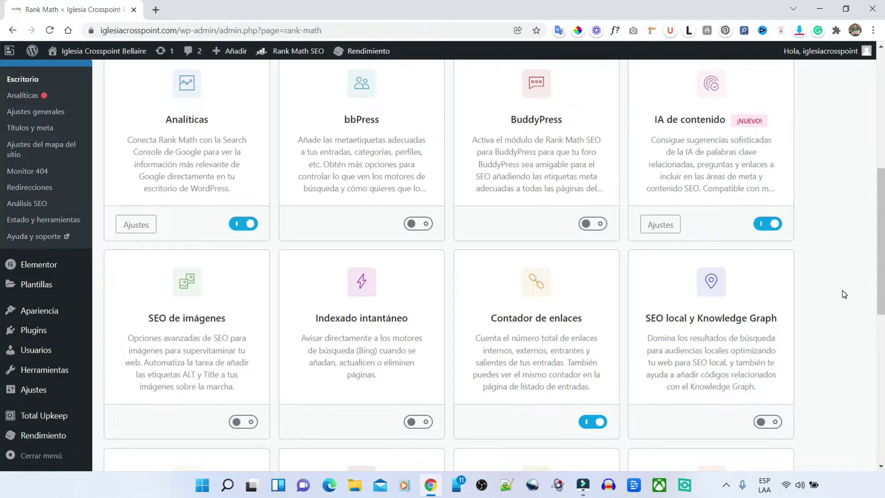
{"action": "scroll", "coordinate": [842, 293], "scroll_direction": "down", "scroll_amount": 4}
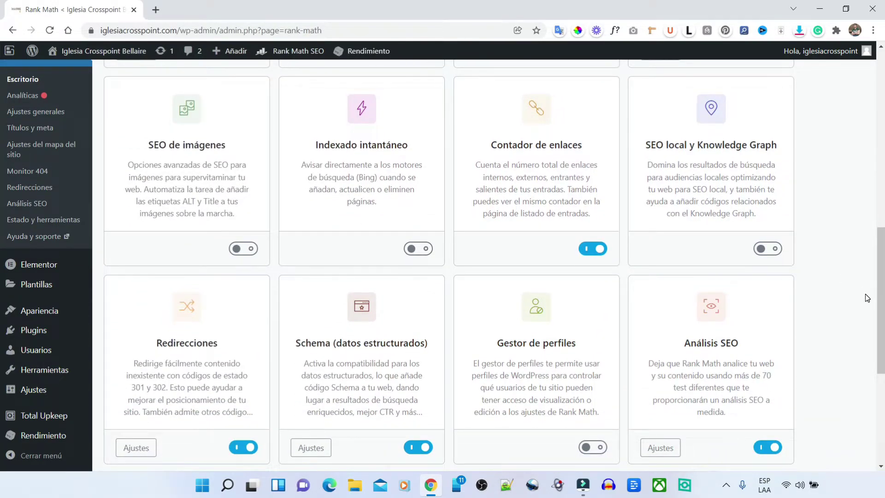
{"action": "left_click", "coordinate": [247, 250]}
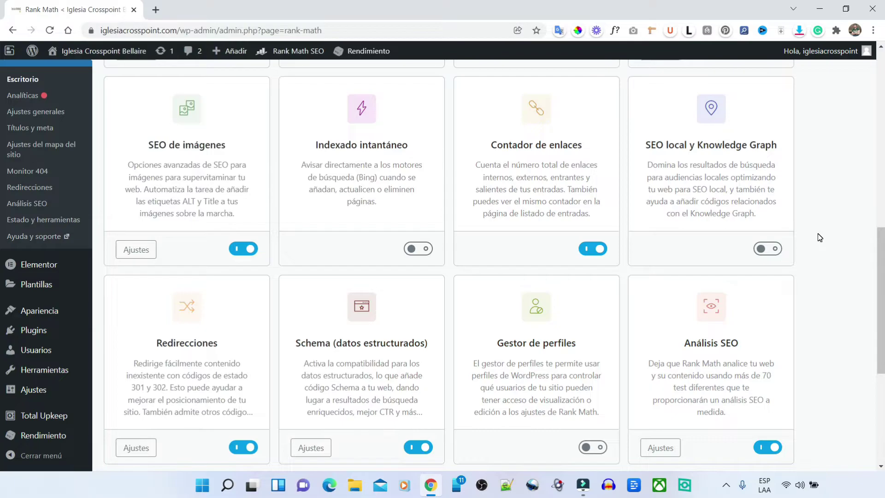
{"action": "left_click", "coordinate": [770, 249]}
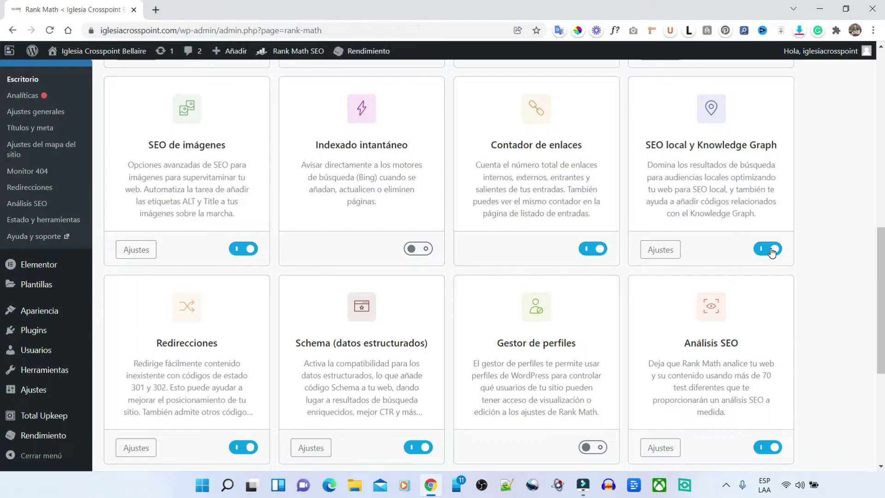
Step: Open the SEO local y Knowledge Graph settings in a separate tab and set Persona o empresa to Organización
{"action": "right_click", "coordinate": [662, 253]}
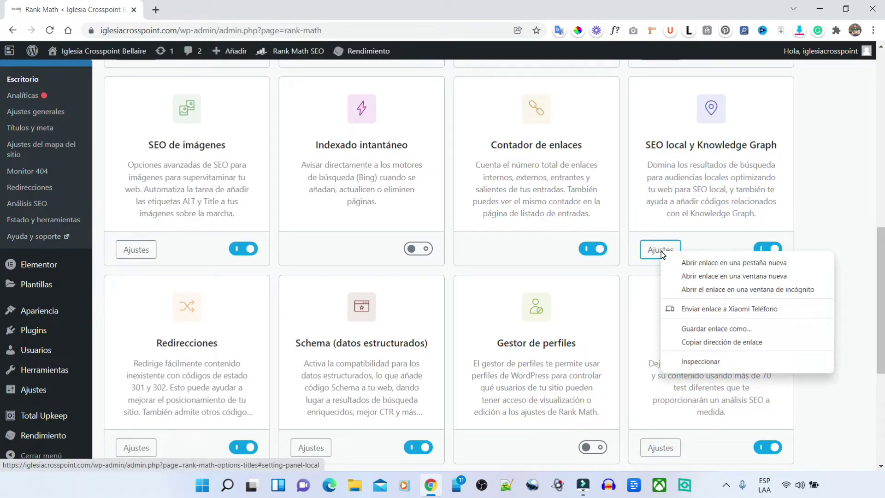
{"action": "left_click", "coordinate": [689, 261]}
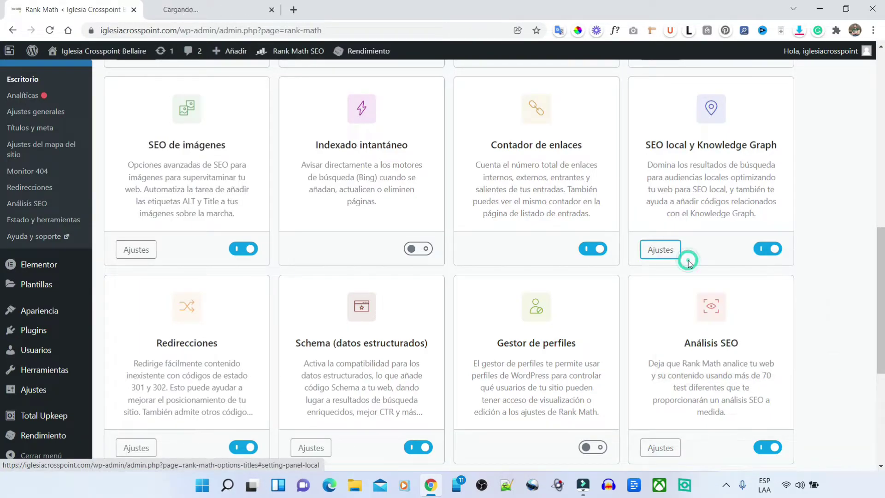
{"action": "left_click", "coordinate": [233, 6]}
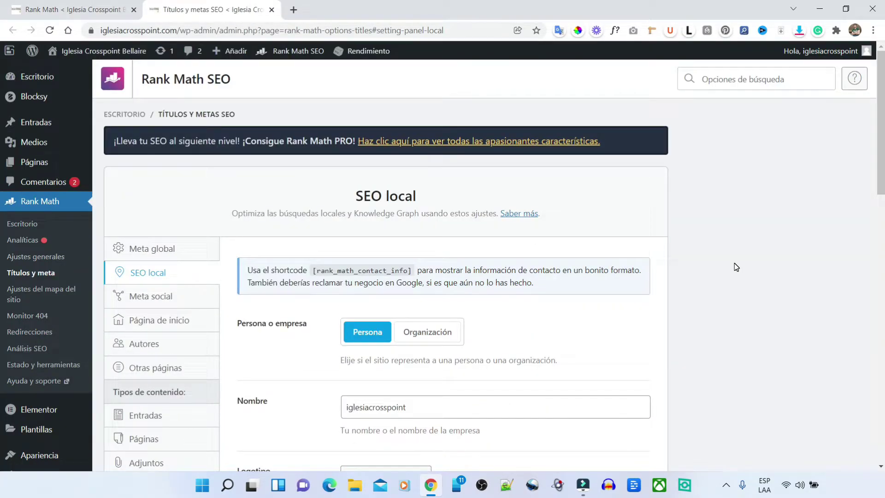
{"action": "scroll", "coordinate": [736, 267], "scroll_direction": "down", "scroll_amount": 3}
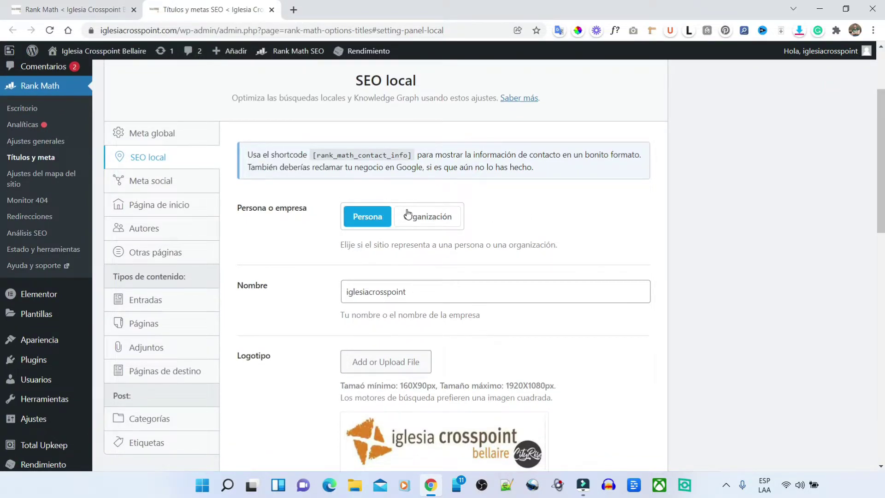
{"action": "left_click", "coordinate": [447, 217]}
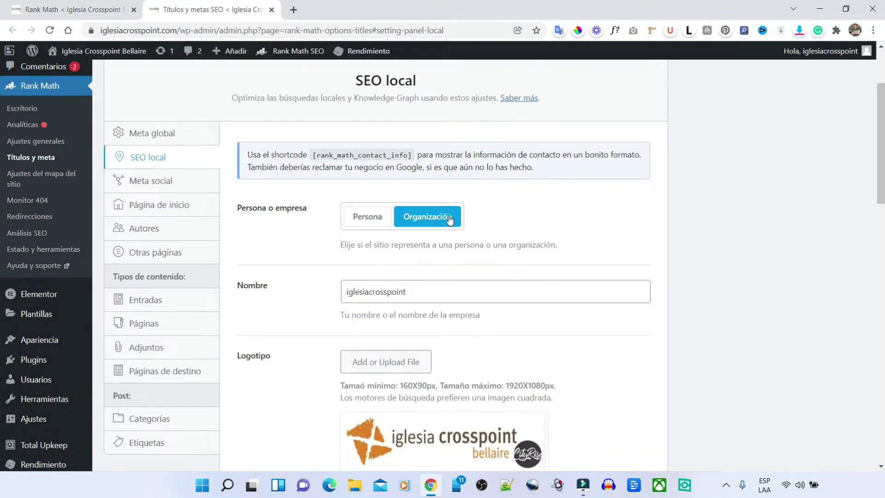
Step: Review the contact, address and business fields of the local SEO settings, leave them as they are, and save
{"action": "scroll", "coordinate": [448, 275], "scroll_direction": "down", "scroll_amount": 8}
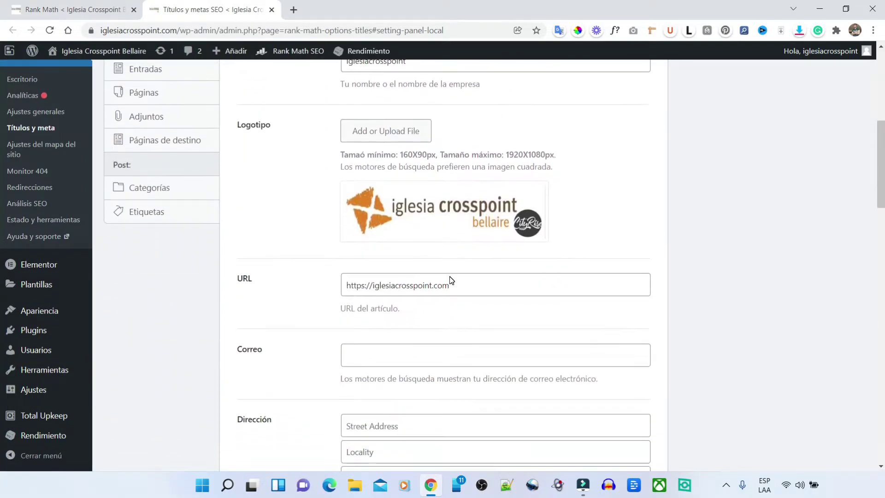
{"action": "scroll", "coordinate": [437, 272], "scroll_direction": "down", "scroll_amount": 1}
{"action": "left_click", "coordinate": [362, 253]}
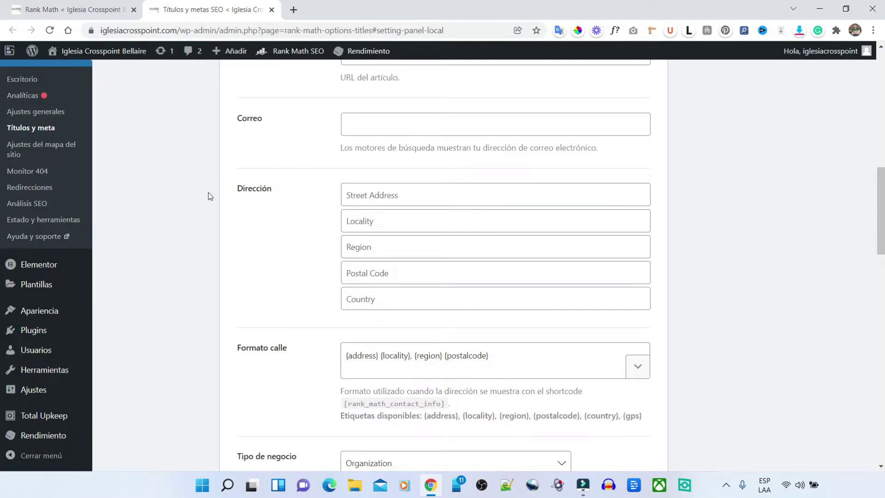
{"action": "left_click", "coordinate": [352, 197]}
{"action": "left_click", "coordinate": [367, 243]}
{"action": "left_click", "coordinate": [397, 271]}
{"action": "scroll", "coordinate": [400, 269], "scroll_direction": "down", "scroll_amount": 3}
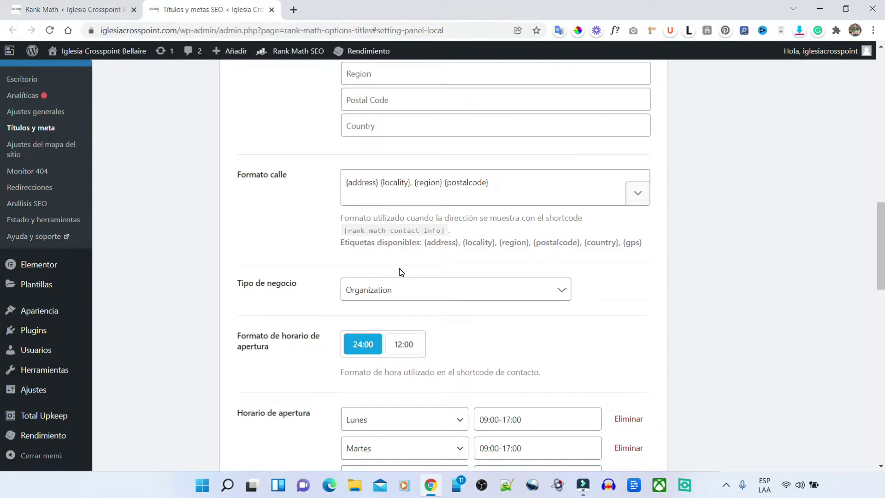
{"action": "scroll", "coordinate": [400, 271], "scroll_direction": "down", "scroll_amount": 10}
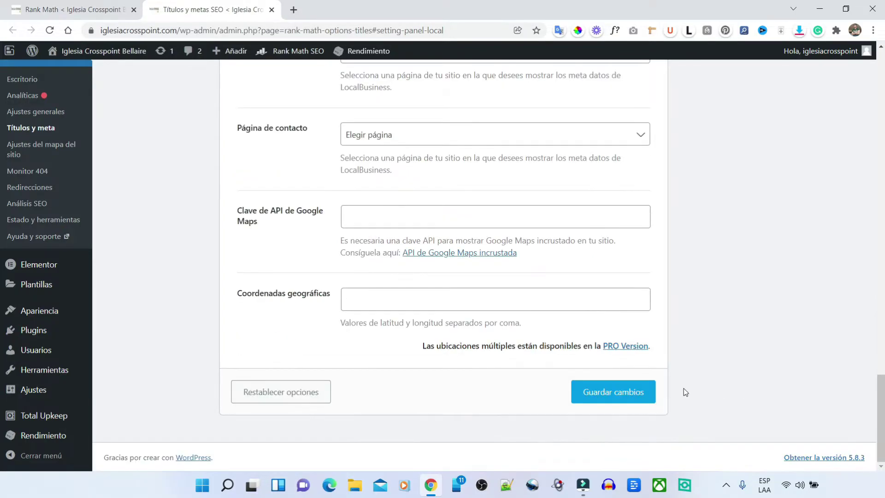
{"action": "left_click", "coordinate": [640, 391]}
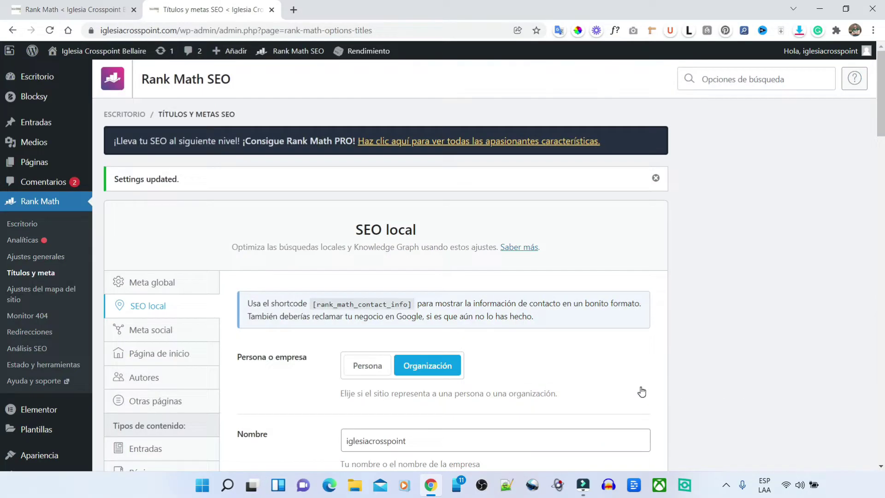
Step: Open the SEO de imágenes module settings from the dashboard and enable adding missing ALT and TITLE attributes to images
{"action": "left_click", "coordinate": [32, 9]}
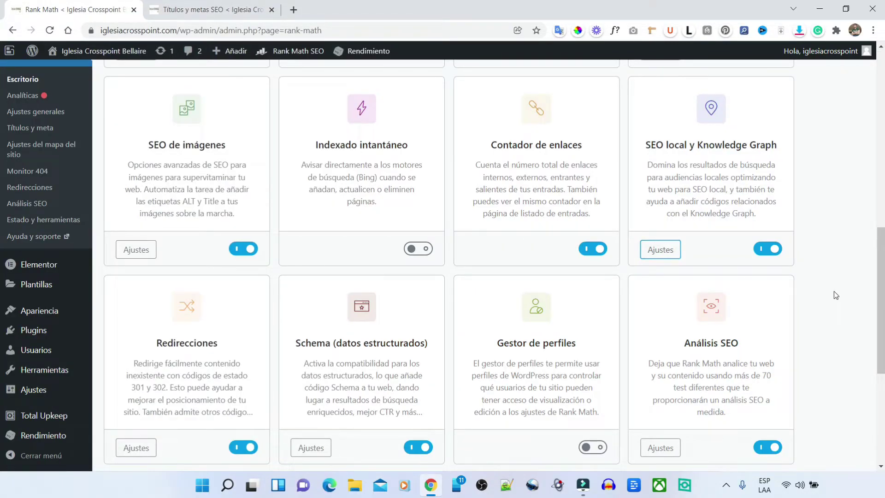
{"action": "right_click", "coordinate": [139, 252]}
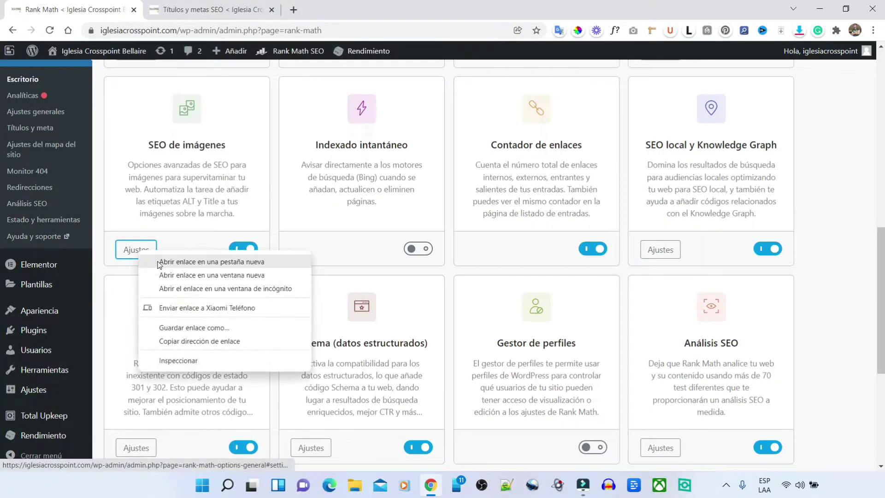
{"action": "left_click", "coordinate": [161, 261]}
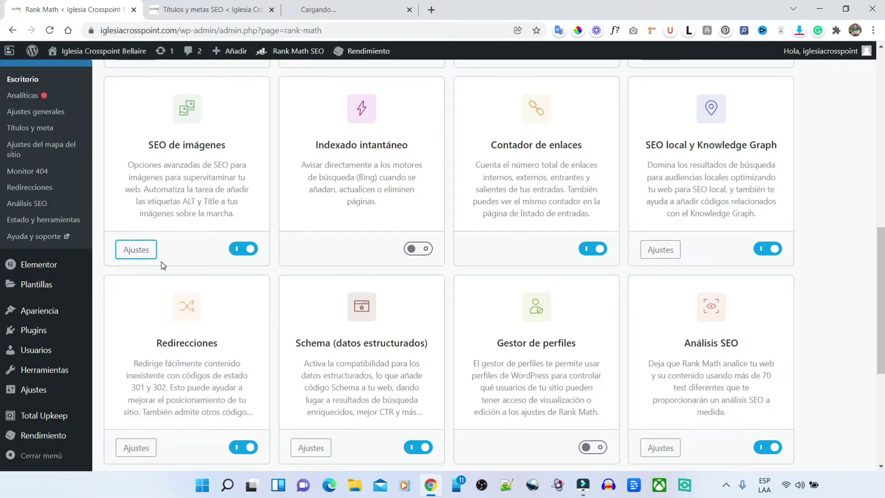
{"action": "left_click", "coordinate": [351, 5]}
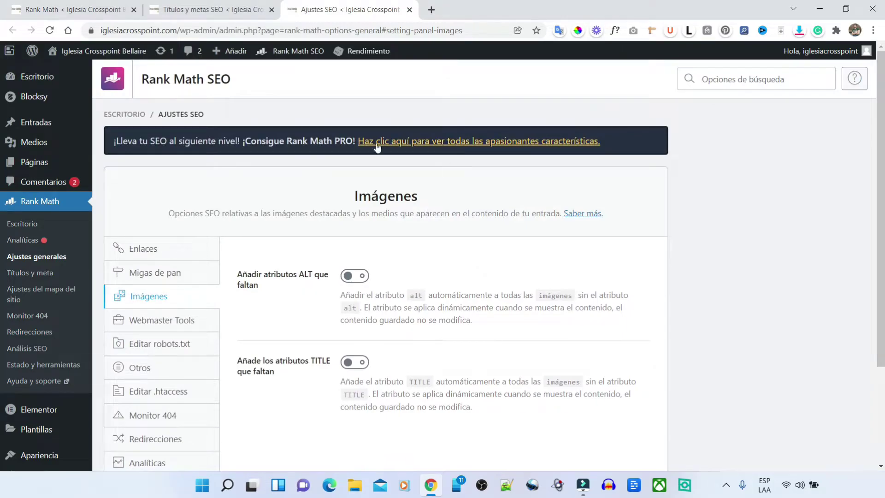
{"action": "left_click", "coordinate": [353, 275]}
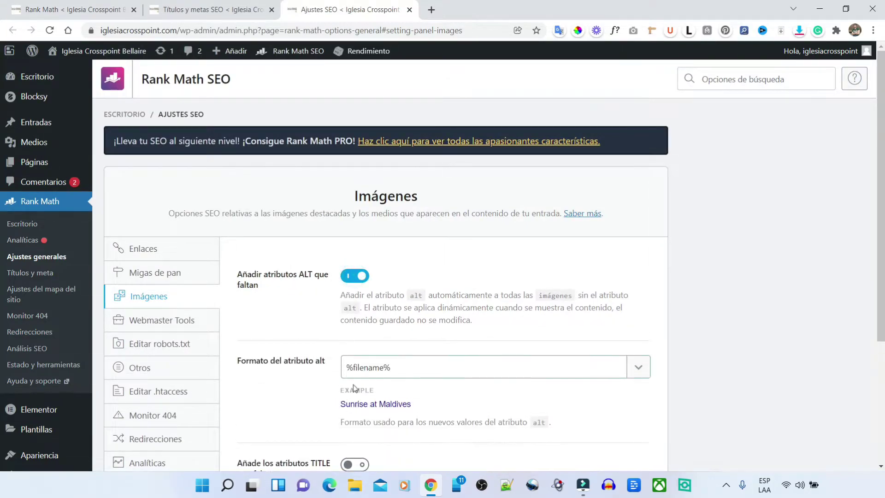
{"action": "scroll", "coordinate": [352, 388], "scroll_direction": "down", "scroll_amount": 3}
{"action": "left_click", "coordinate": [355, 286]}
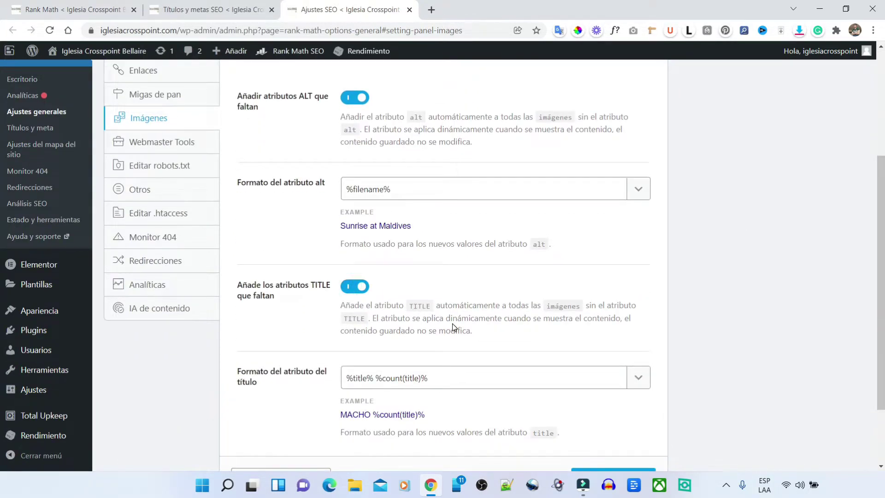
Step: Check the ALT and title attribute formats, keep %filename% and %title% %count(title)%, and save the image settings
{"action": "scroll", "coordinate": [452, 322], "scroll_direction": "up", "scroll_amount": 2}
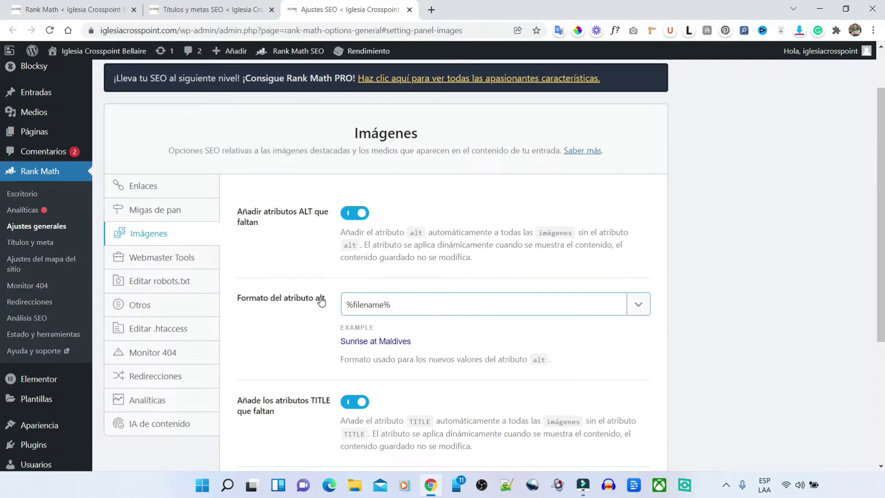
{"action": "scroll", "coordinate": [321, 301], "scroll_direction": "down", "scroll_amount": 3}
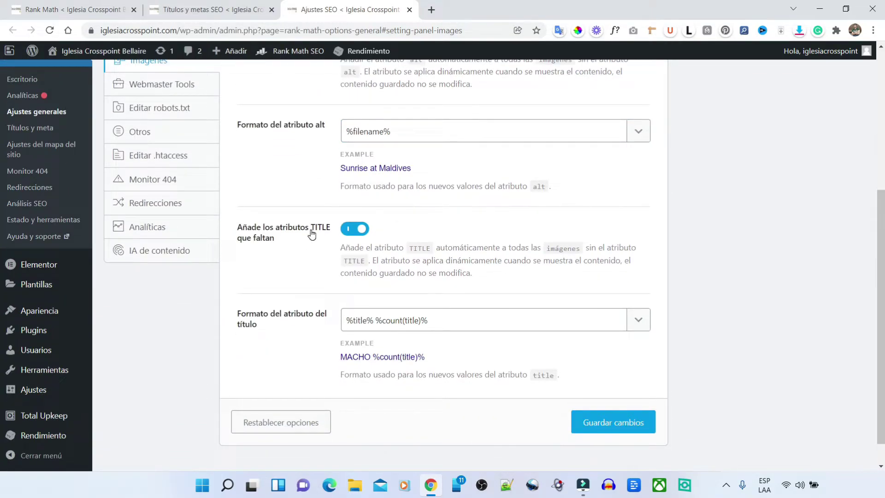
{"action": "scroll", "coordinate": [474, 350], "scroll_direction": "up", "scroll_amount": 2}
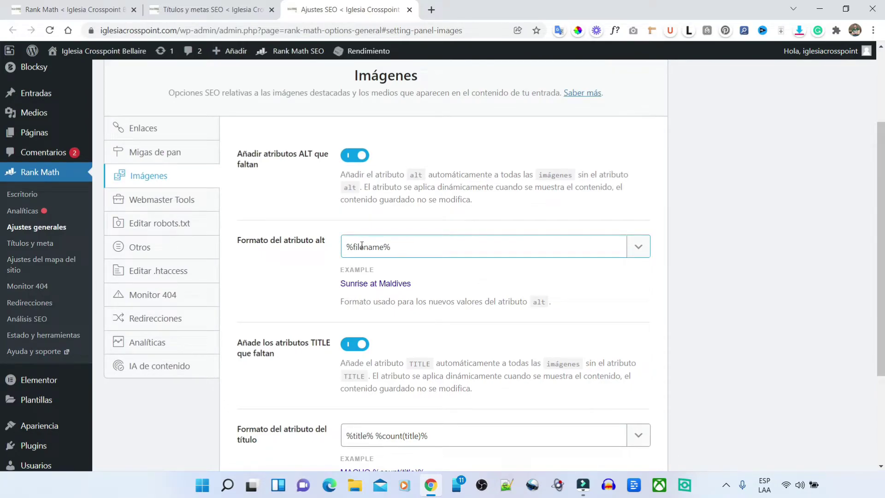
{"action": "scroll", "coordinate": [367, 253], "scroll_direction": "down", "scroll_amount": 3}
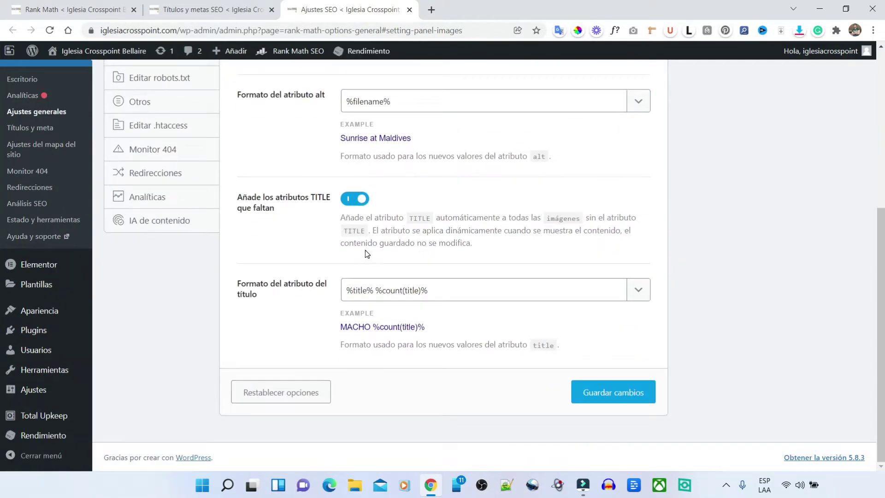
{"action": "left_click", "coordinate": [360, 289]}
{"action": "scroll", "coordinate": [300, 279], "scroll_direction": "up", "scroll_amount": 2}
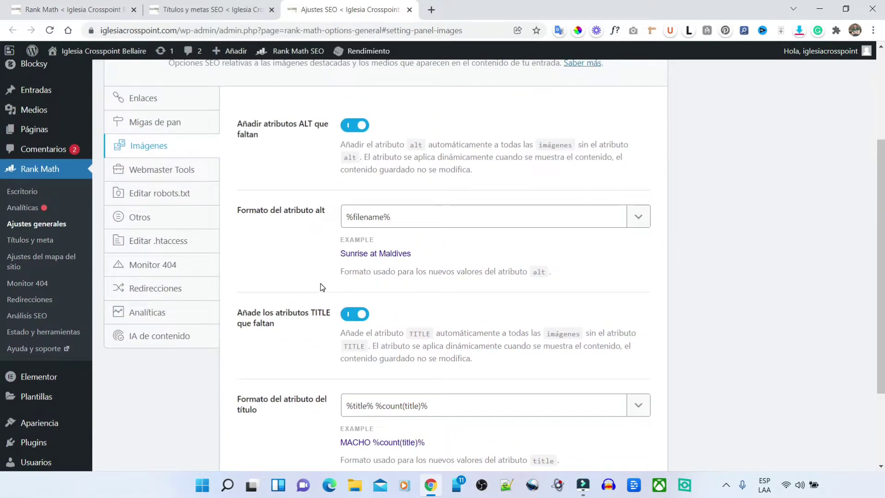
{"action": "scroll", "coordinate": [323, 281], "scroll_direction": "down", "scroll_amount": 1}
{"action": "scroll", "coordinate": [336, 282], "scroll_direction": "up", "scroll_amount": 3}
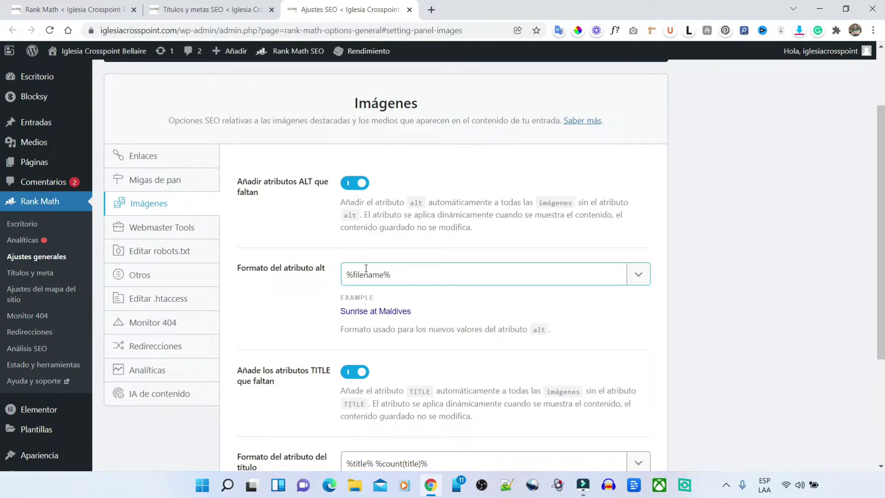
{"action": "scroll", "coordinate": [366, 268], "scroll_direction": "down", "scroll_amount": 3}
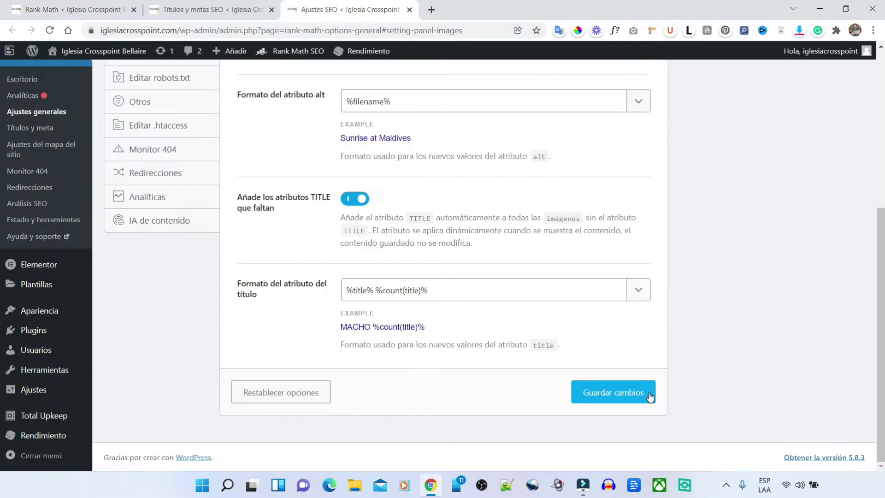
{"action": "left_click", "coordinate": [650, 395]}
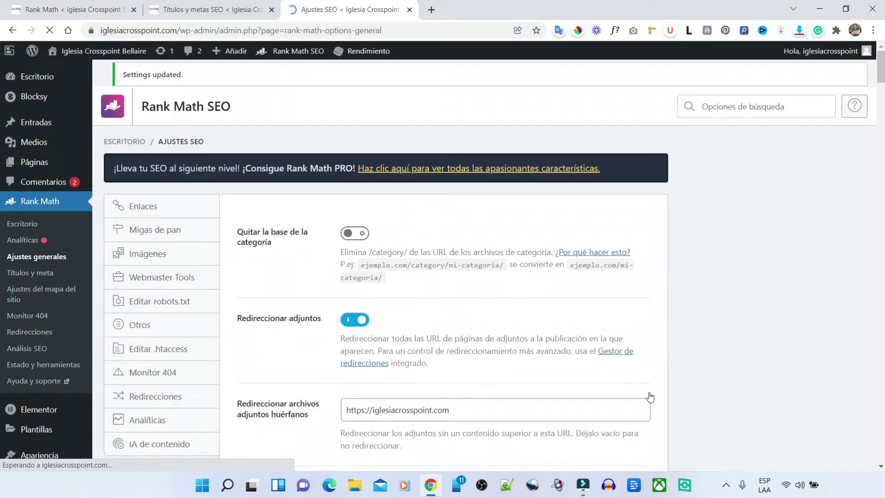
Step: Return to the Rank Math dashboard and look over the remaining modules
{"action": "key", "text": "alt+Left"}
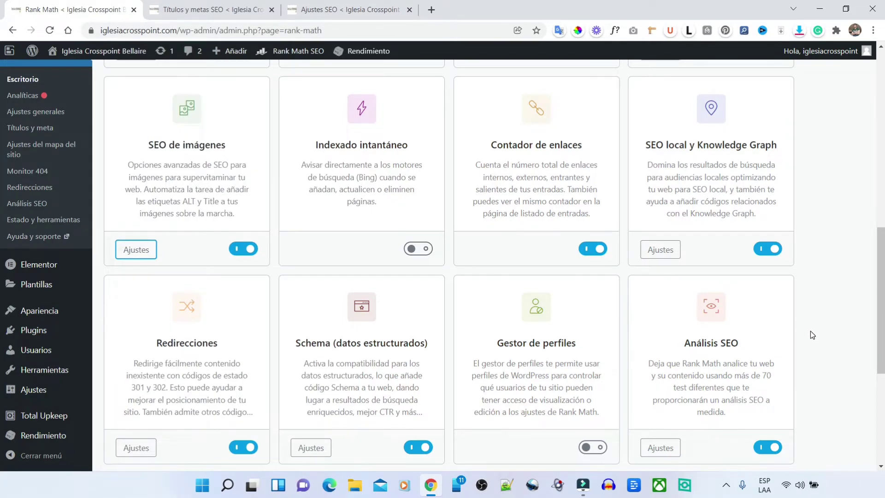
{"action": "scroll", "coordinate": [810, 331], "scroll_direction": "down", "scroll_amount": 3}
{"action": "scroll", "coordinate": [812, 335], "scroll_direction": "down", "scroll_amount": 3}
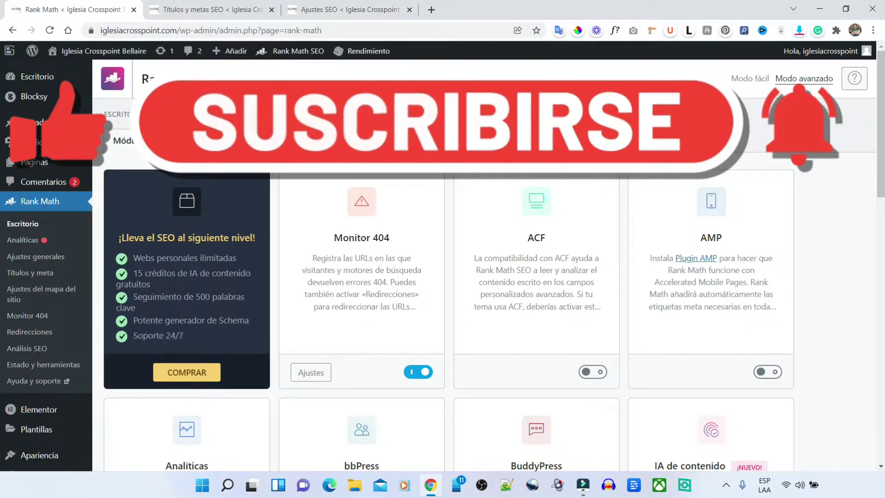
Step: Visit the live site in a separate tab and look through the home page from header to footer
{"action": "mouse_move", "coordinate": [87, 50]}
{"action": "middle_click", "coordinate": [92, 80]}
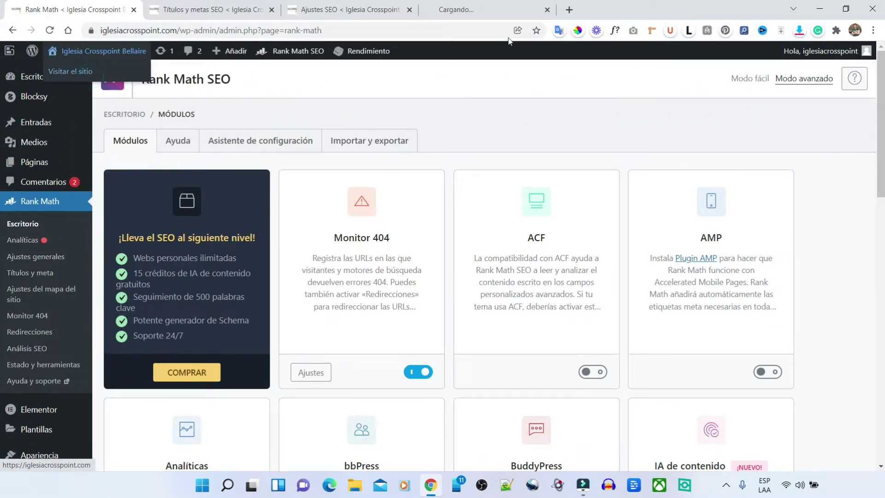
{"action": "left_click", "coordinate": [461, 9]}
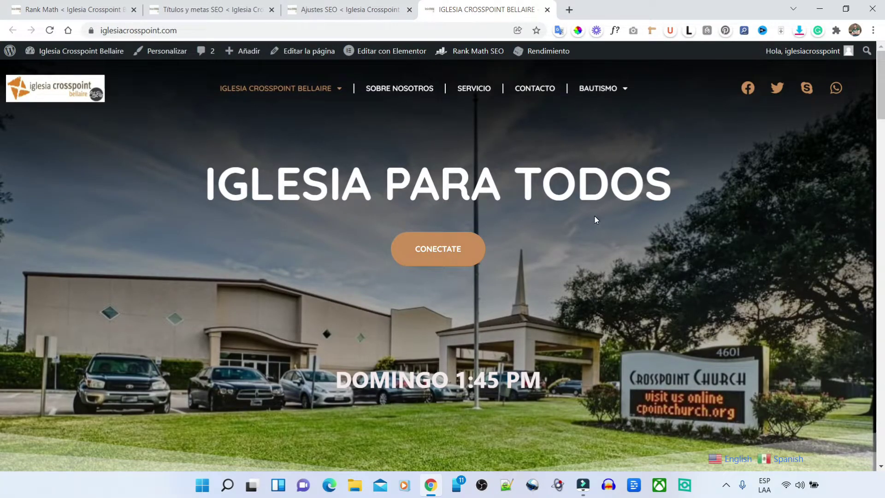
{"action": "scroll", "coordinate": [596, 265], "scroll_direction": "down", "scroll_amount": 15}
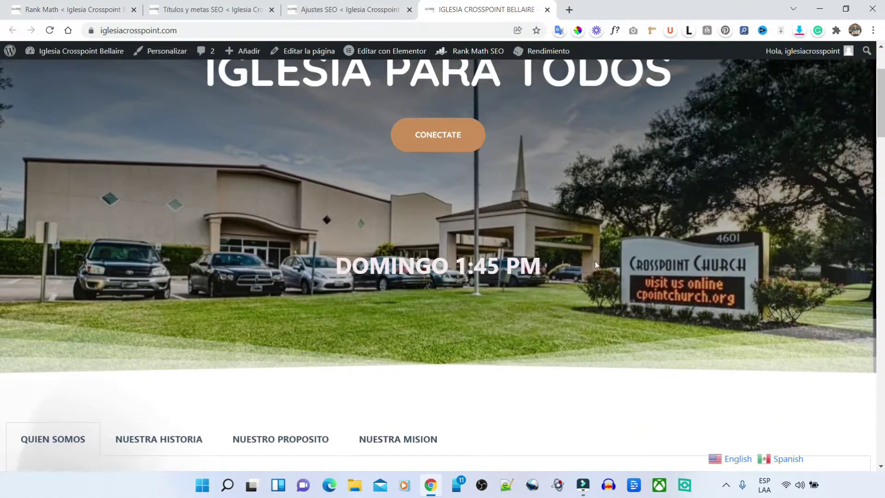
{"action": "scroll", "coordinate": [597, 265], "scroll_direction": "down", "scroll_amount": 15}
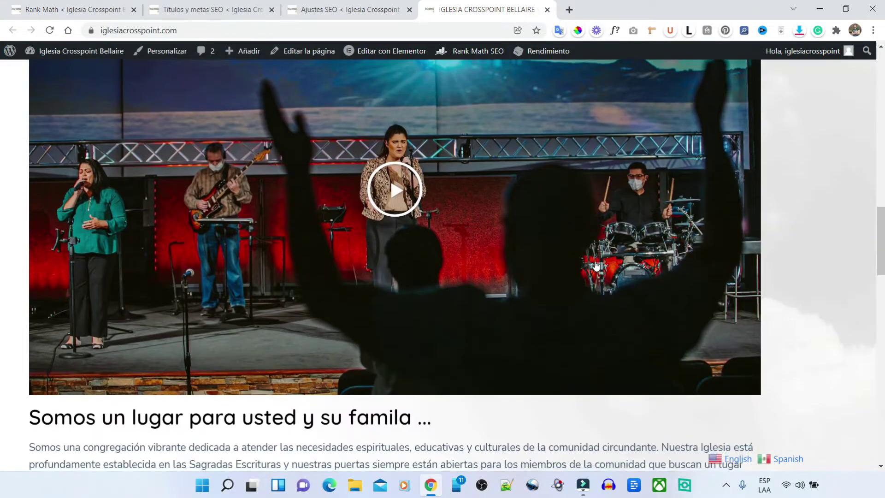
{"action": "scroll", "coordinate": [597, 265], "scroll_direction": "down", "scroll_amount": 2}
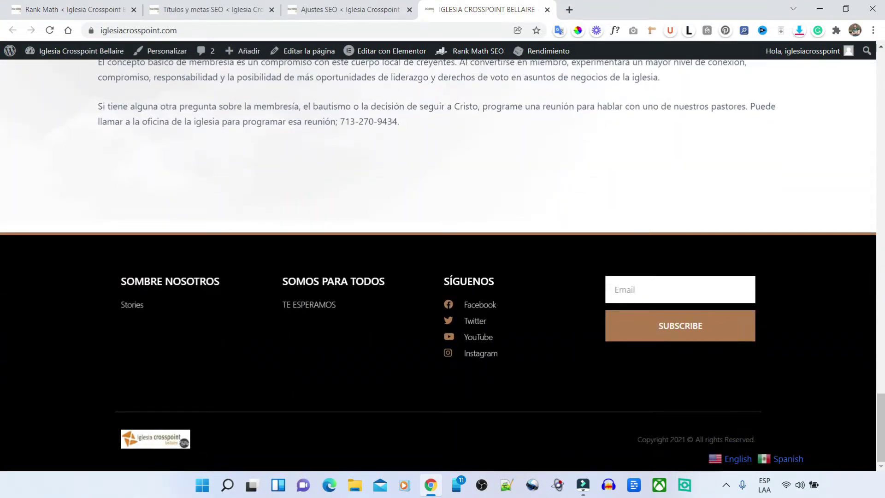
{"action": "left_click_drag", "start_coordinate": [877, 424], "coordinate": [877, 78]}
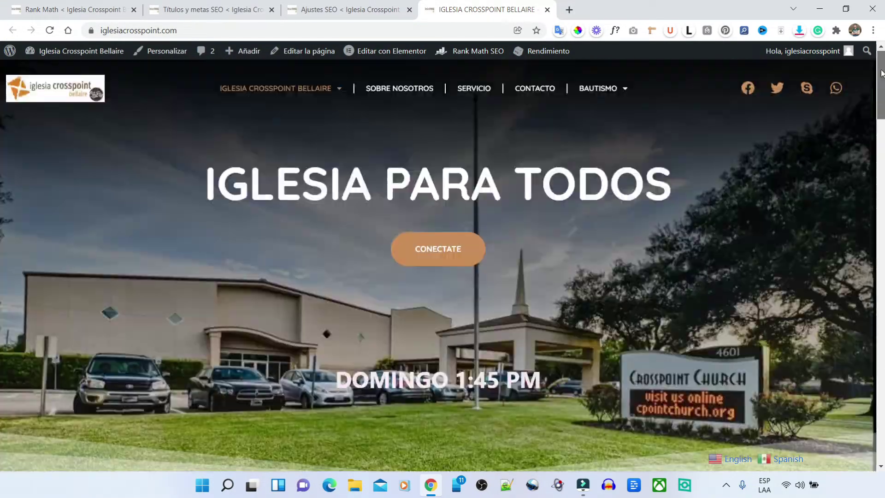
Step: Open the home page in the WordPress editor and bring up its Rank Math analysis to examine the Basic SEO checks
{"action": "left_click", "coordinate": [310, 52]}
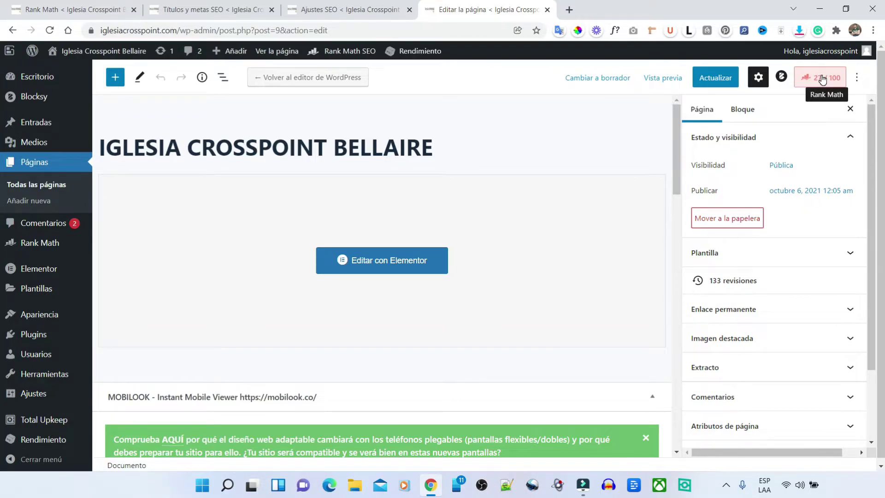
{"action": "left_click", "coordinate": [826, 81]}
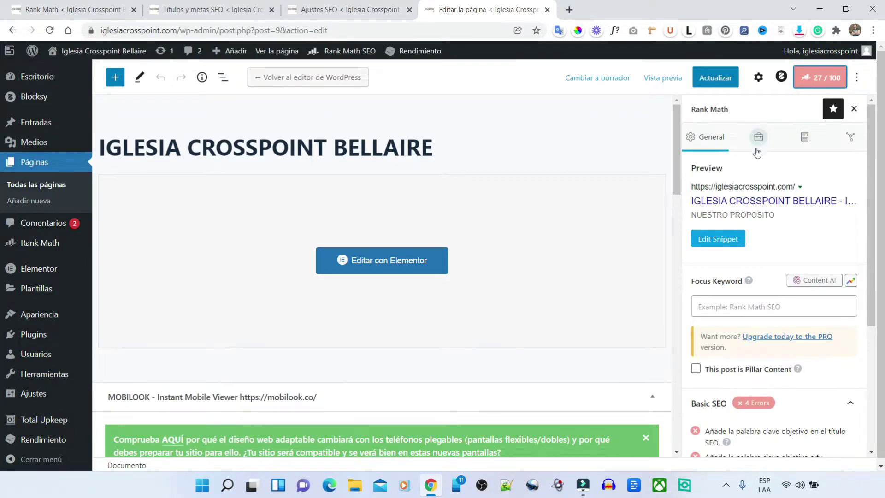
{"action": "scroll", "coordinate": [751, 153], "scroll_direction": "down", "scroll_amount": 4}
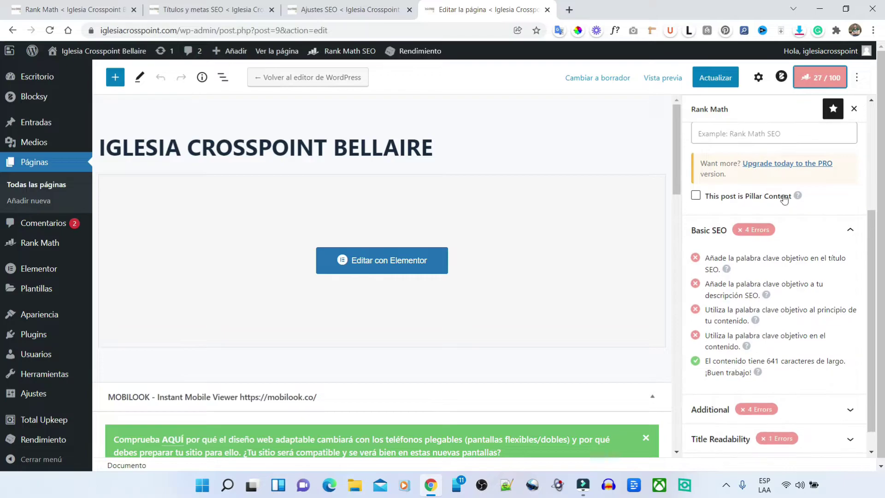
Step: Review the Basic SEO checks and examine the wording of the home page title as a possible focus keyword
{"action": "scroll", "coordinate": [782, 198], "scroll_direction": "down", "scroll_amount": 1}
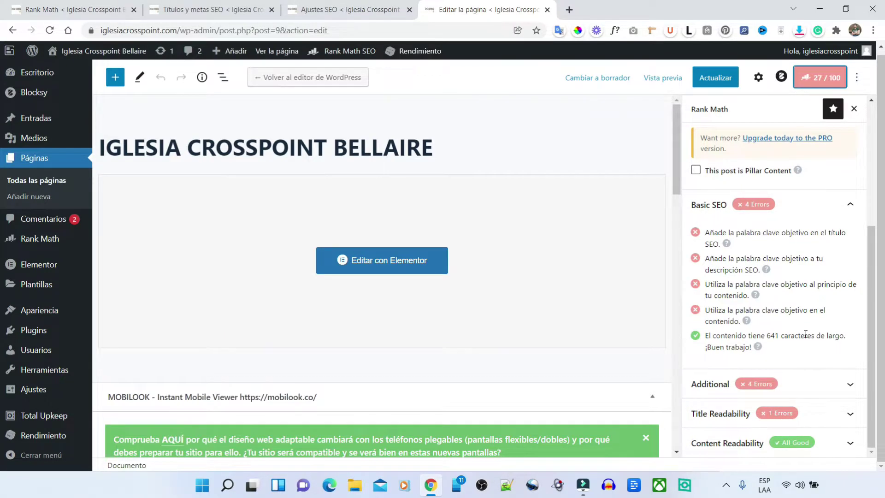
{"action": "left_click", "coordinate": [626, 262]}
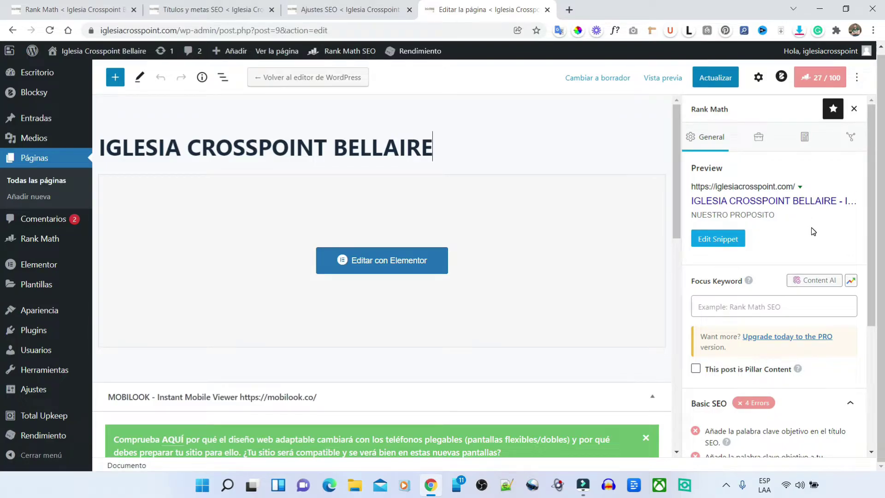
{"action": "scroll", "coordinate": [811, 228], "scroll_direction": "down", "scroll_amount": 3}
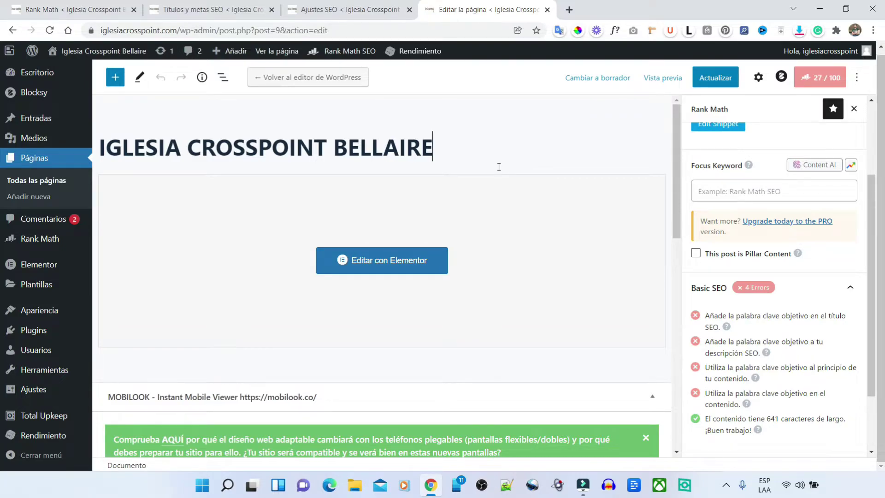
{"action": "double_click", "coordinate": [358, 141]}
{"action": "left_click", "coordinate": [459, 137]}
{"action": "double_click", "coordinate": [110, 157]}
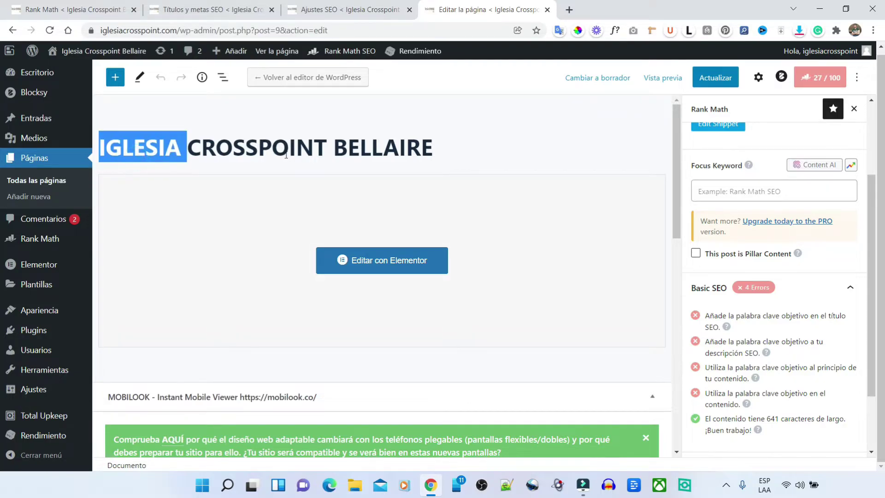
{"action": "double_click", "coordinate": [369, 146]}
{"action": "left_click", "coordinate": [497, 147]}
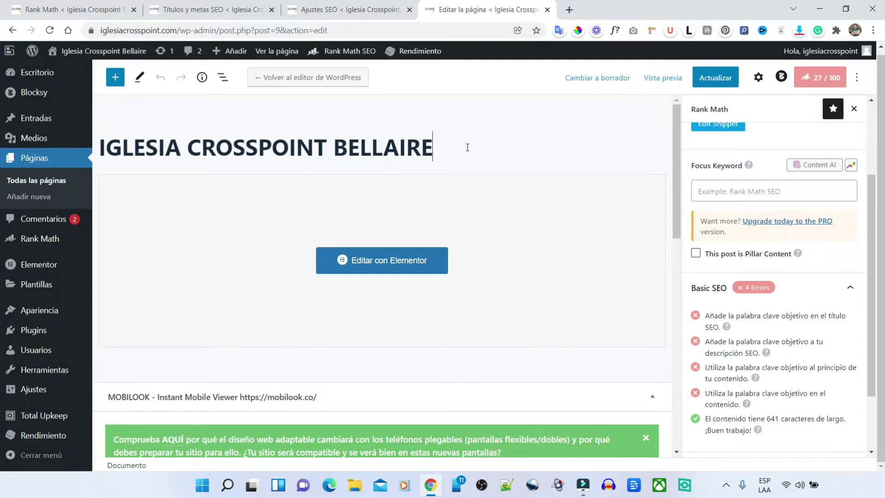
Step: Copy the page title IGLESIA CROSSPOINT BELLAIRE and set it as the Rank Math focus keyword
{"action": "double_click", "coordinate": [475, 147]}
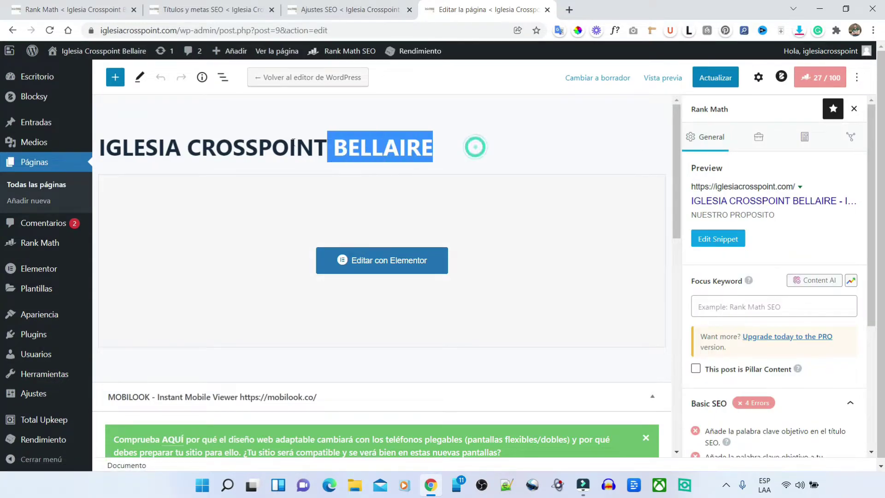
{"action": "left_click_drag", "start_coordinate": [475, 147], "coordinate": [100, 144]}
{"action": "right_click", "coordinate": [112, 141]}
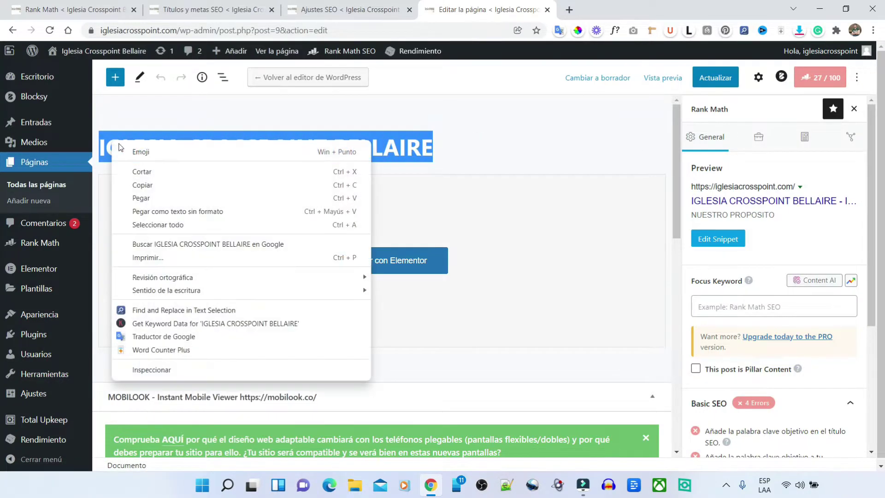
{"action": "left_click", "coordinate": [145, 186]}
{"action": "left_click", "coordinate": [743, 308]}
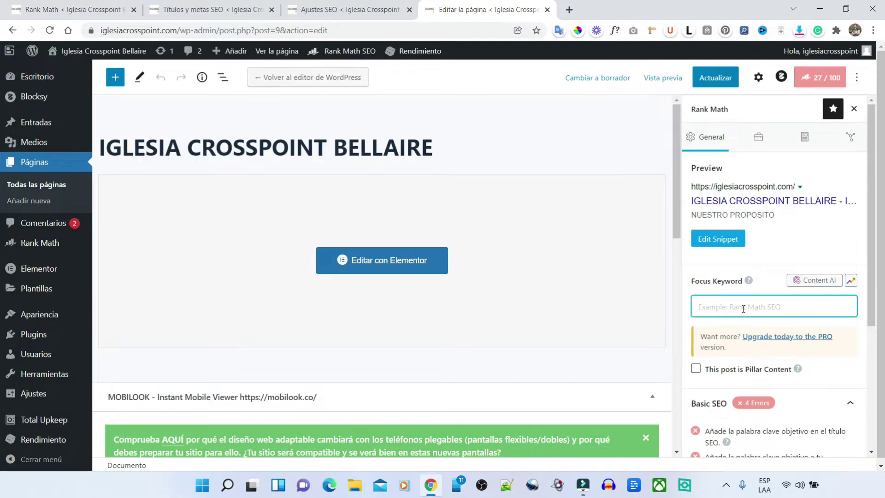
{"action": "key", "text": "ctrl+v"}
{"action": "left_click", "coordinate": [807, 246]}
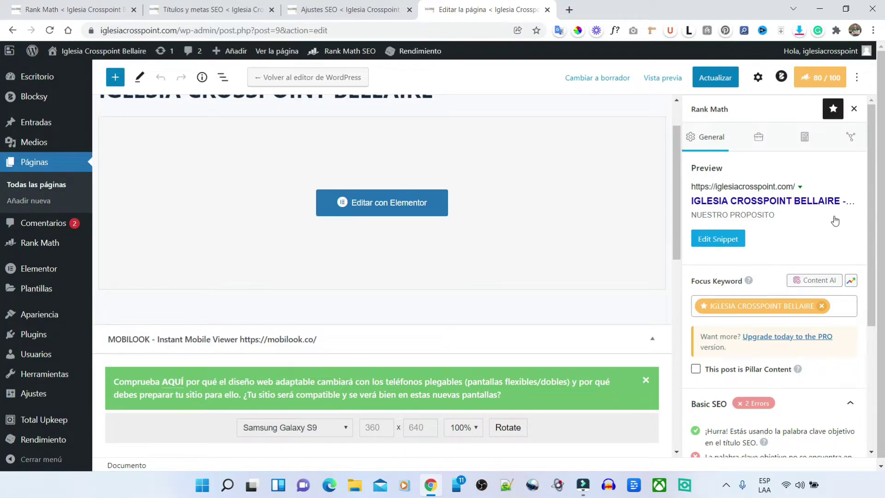
Step: Go through the updated Basic SEO checks for the focus keyword in the title, description and content
{"action": "scroll", "coordinate": [806, 198], "scroll_direction": "down", "scroll_amount": 4}
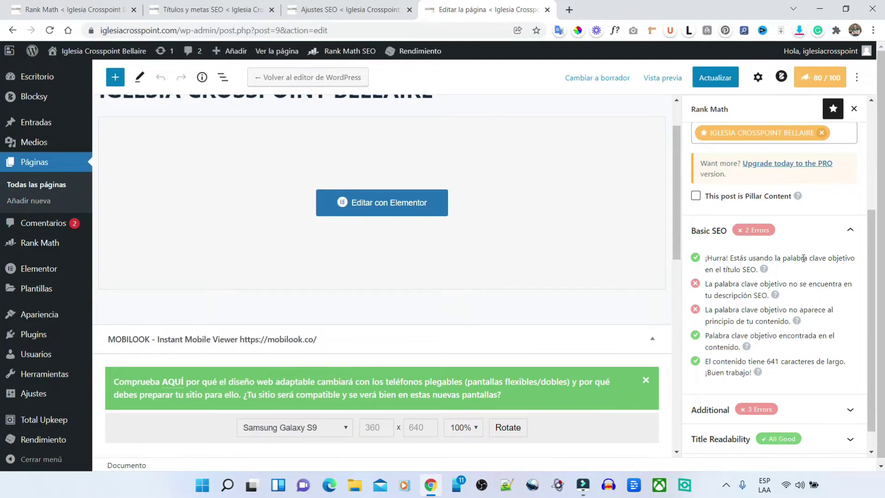
{"action": "scroll", "coordinate": [783, 267], "scroll_direction": "up", "scroll_amount": 3}
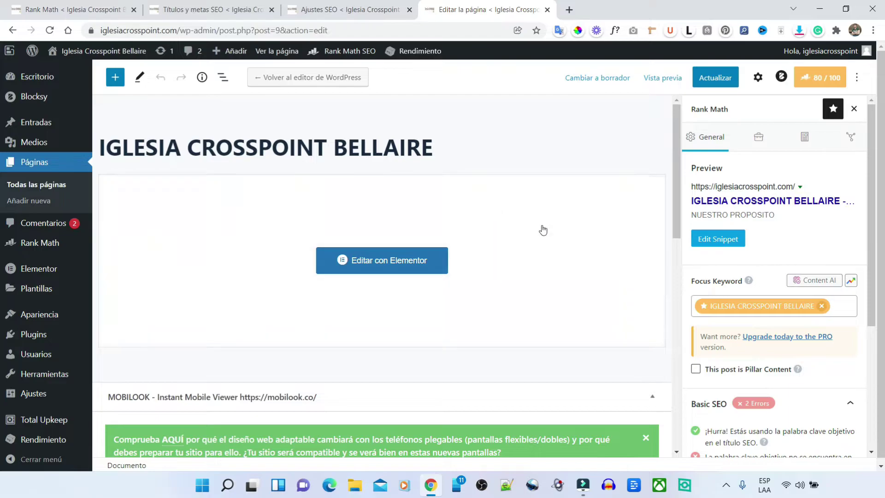
{"action": "scroll", "coordinate": [734, 320], "scroll_direction": "down", "scroll_amount": 3}
{"action": "triple_click", "coordinate": [742, 317]}
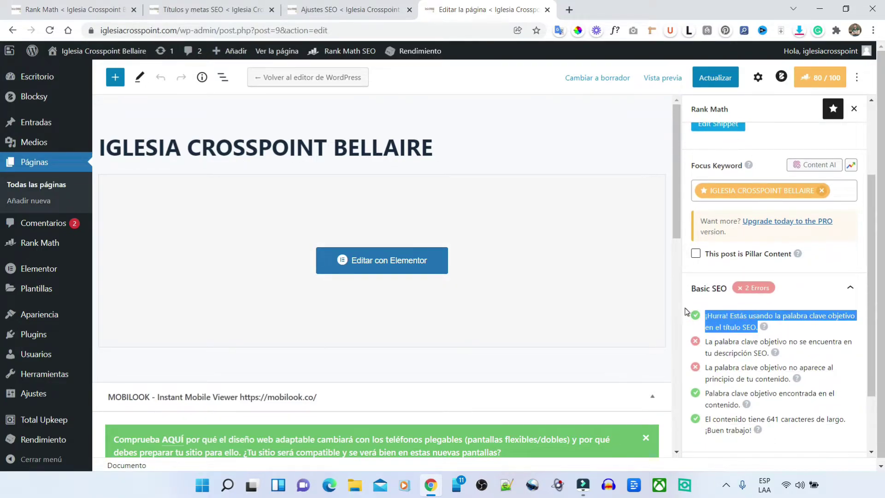
{"action": "scroll", "coordinate": [774, 315], "scroll_direction": "down", "scroll_amount": 1}
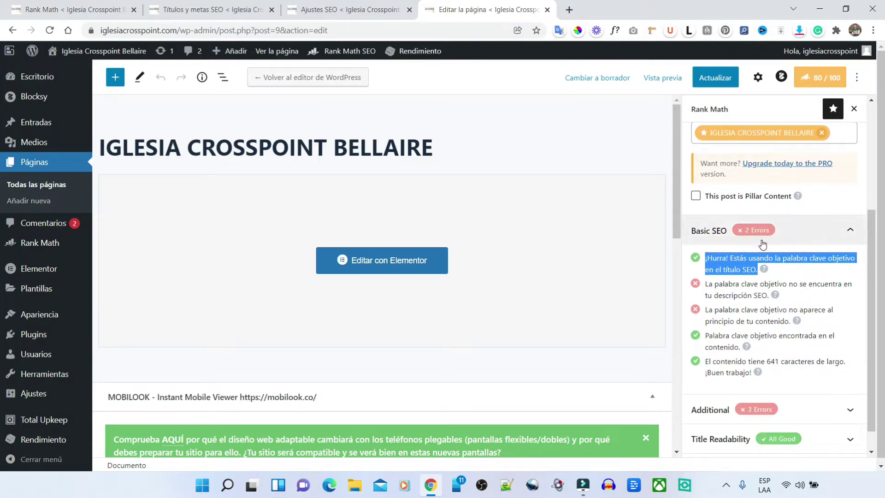
{"action": "left_click", "coordinate": [804, 306]}
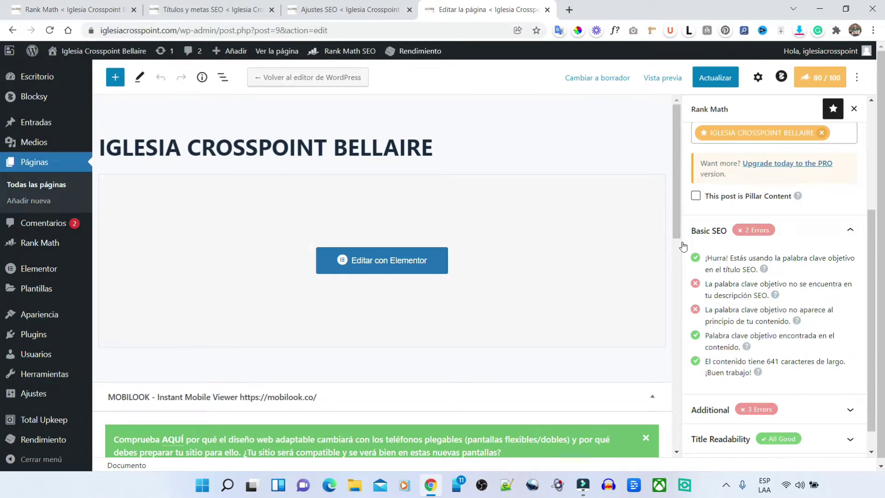
Step: Set the home page's SEO description to IGLESIA CROSSPOINT BELLAIRE in the snippet editor and close the editor
{"action": "scroll", "coordinate": [683, 245], "scroll_direction": "up", "scroll_amount": 4}
{"action": "left_click_drag", "start_coordinate": [444, 147], "coordinate": [101, 124]}
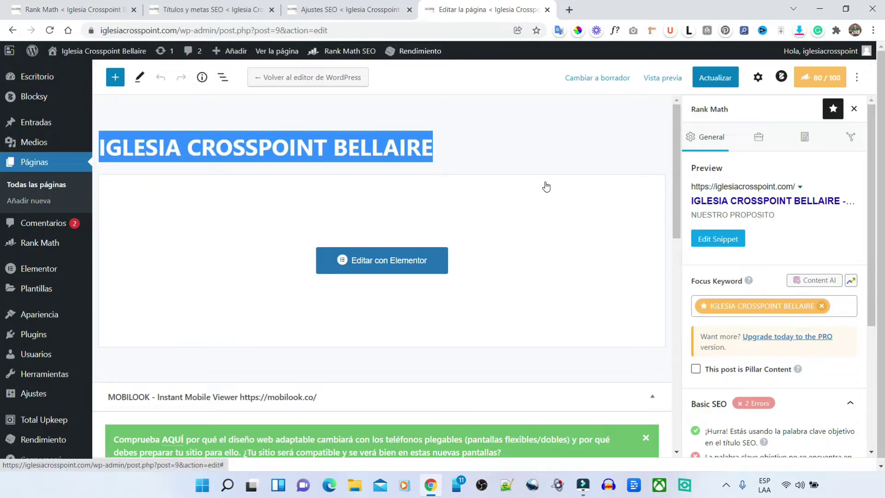
{"action": "scroll", "coordinate": [810, 300], "scroll_direction": "down", "scroll_amount": 1}
{"action": "scroll", "coordinate": [808, 297], "scroll_direction": "up", "scroll_amount": 1}
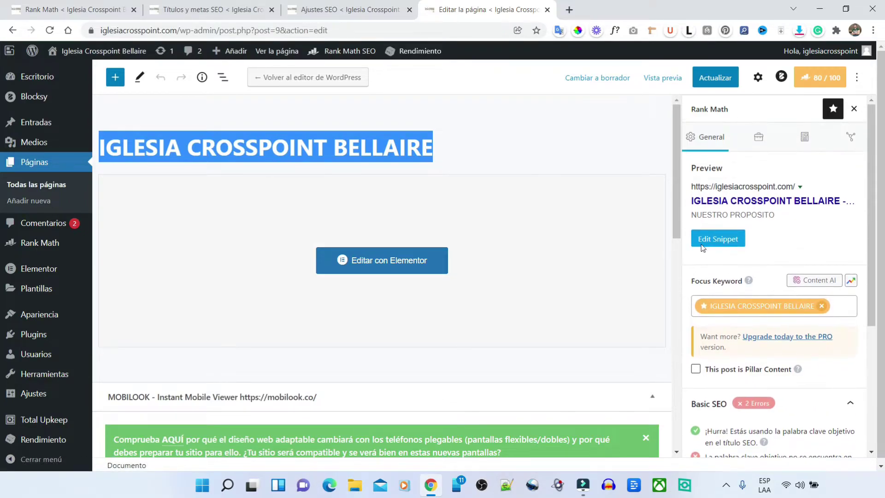
{"action": "left_click", "coordinate": [702, 237]}
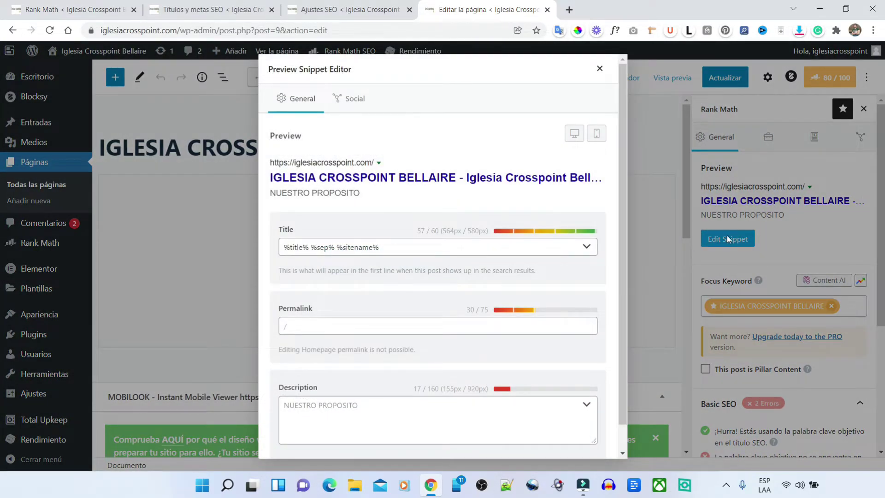
{"action": "scroll", "coordinate": [312, 377], "scroll_direction": "down", "scroll_amount": 1}
{"action": "left_click", "coordinate": [288, 382]}
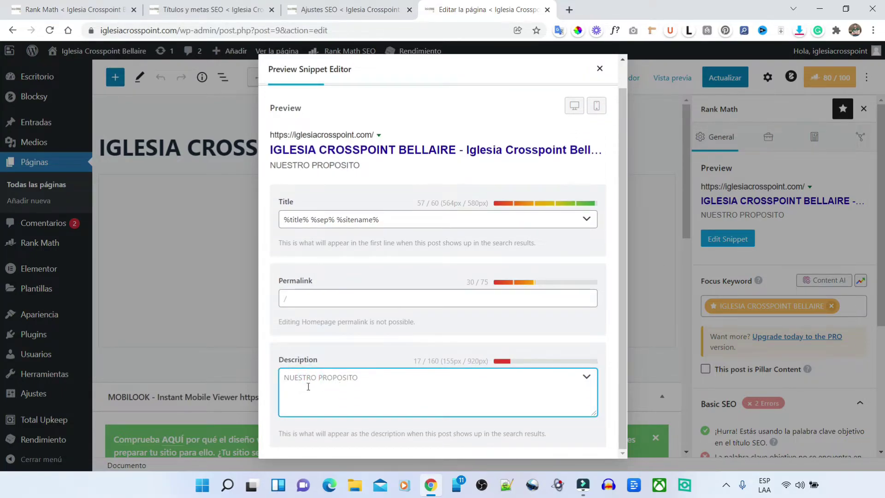
{"action": "key", "text": "ctrl+v"}
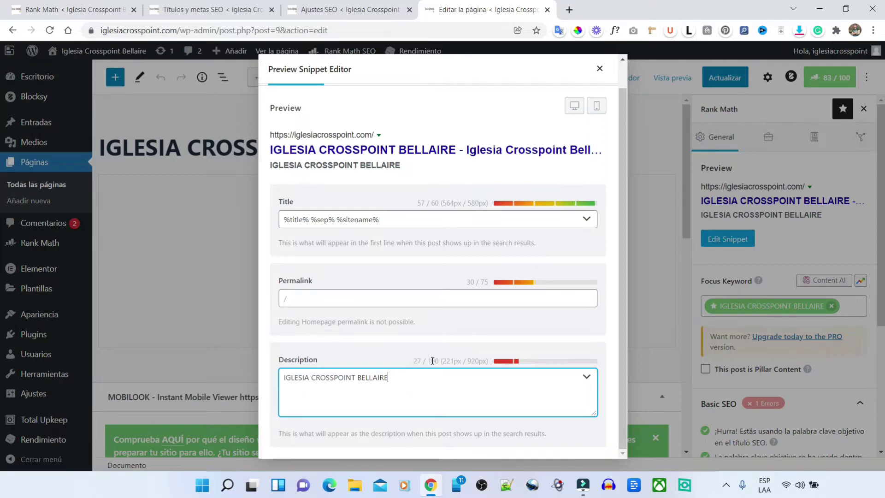
{"action": "left_click", "coordinate": [433, 384]}
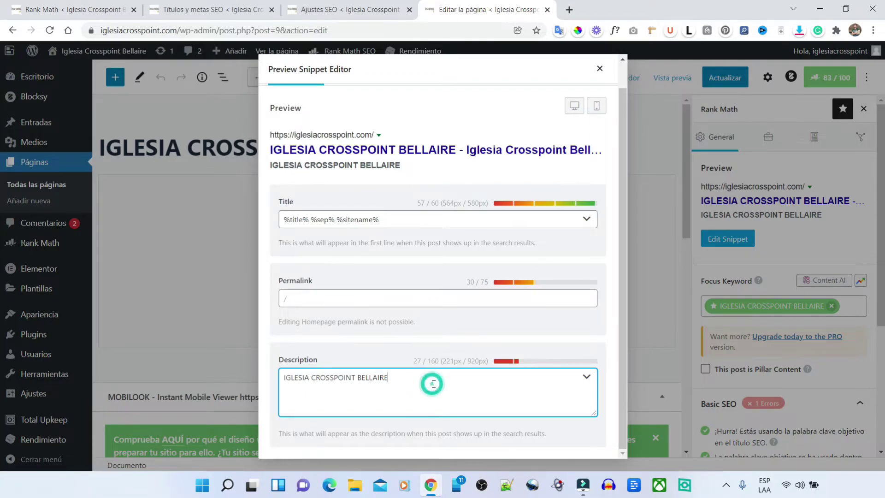
{"action": "left_click", "coordinate": [599, 69]}
Step: In Elementor, add a centred white heading IGLESIA CROSSPOINT BELLAIRE between the main title and the CONECTATE button, update the page, and exit to WordPress
{"action": "scroll", "coordinate": [733, 370], "scroll_direction": "down", "scroll_amount": 4}
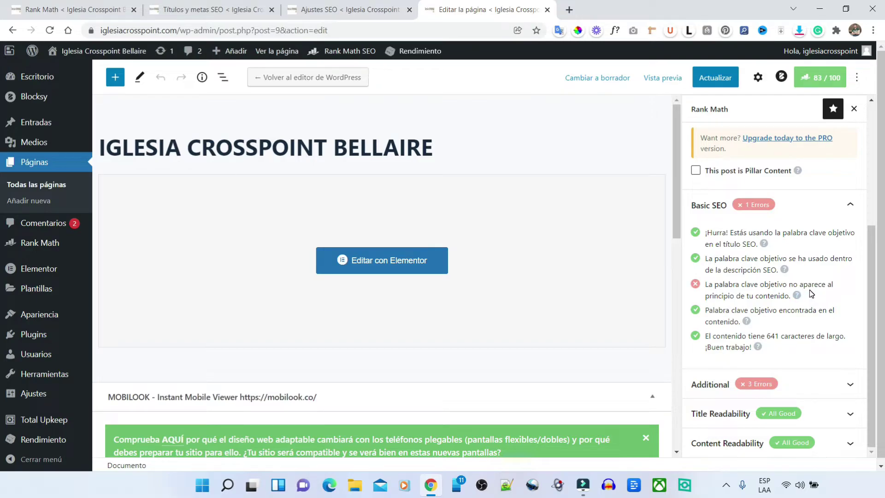
{"action": "scroll", "coordinate": [557, 245], "scroll_direction": "down", "scroll_amount": 5}
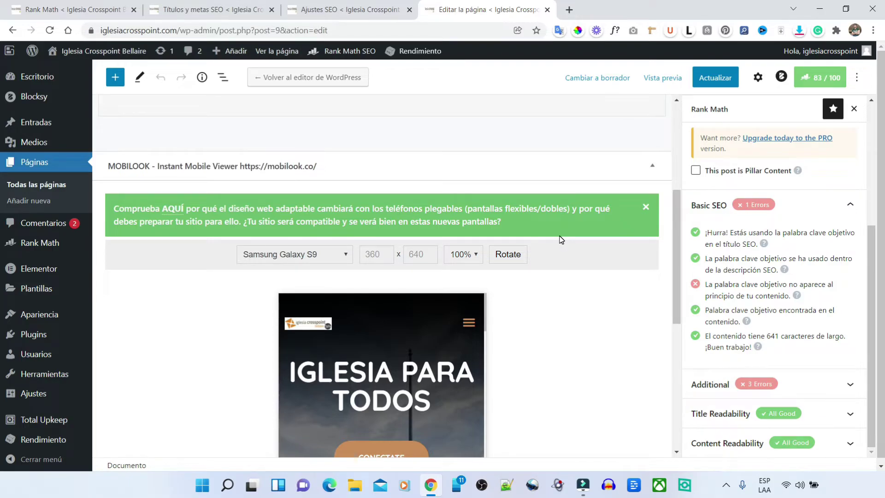
{"action": "scroll", "coordinate": [561, 240], "scroll_direction": "up", "scroll_amount": 5}
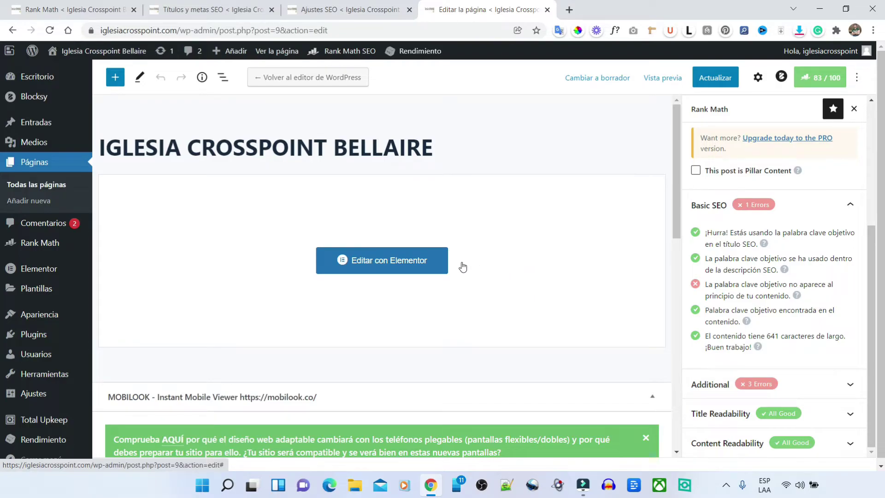
{"action": "left_click", "coordinate": [426, 264]}
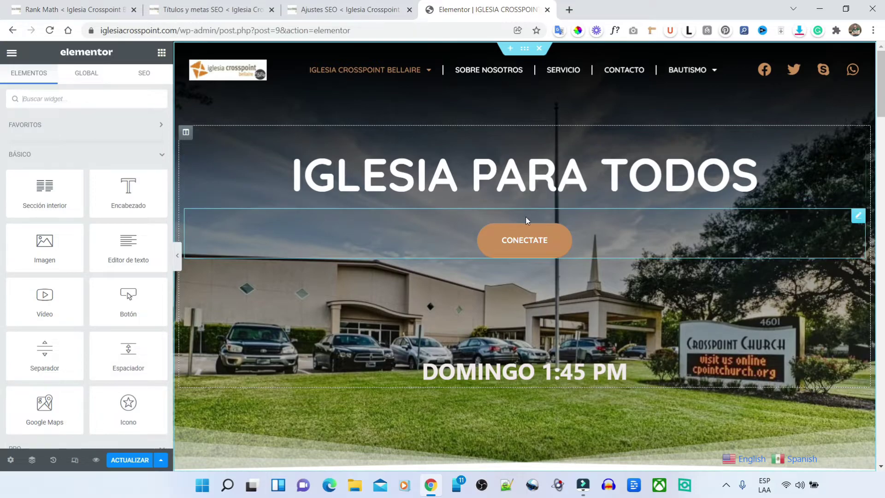
{"action": "left_click_drag", "start_coordinate": [128, 194], "coordinate": [524, 203]}
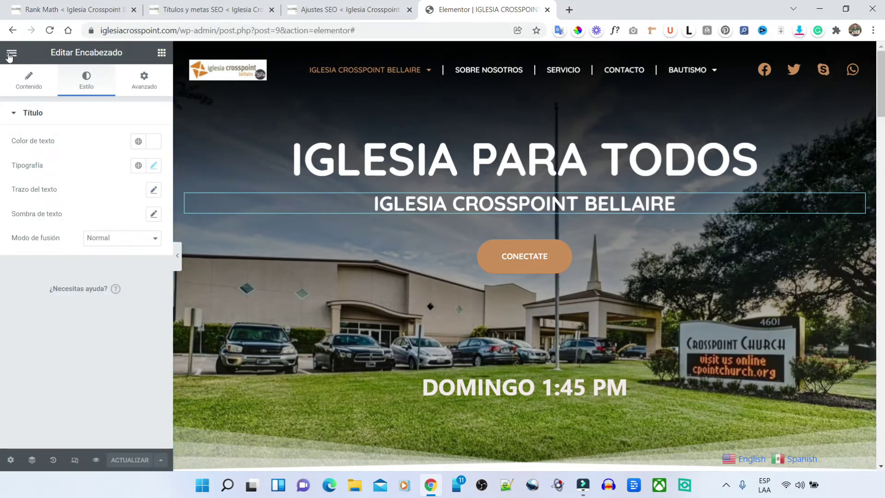
{"action": "left_click", "coordinate": [11, 52]}
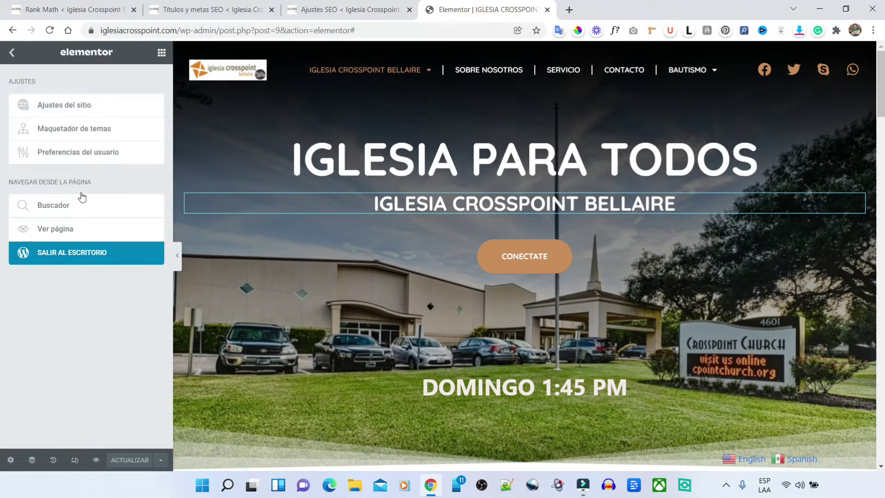
{"action": "left_click", "coordinate": [98, 251]}
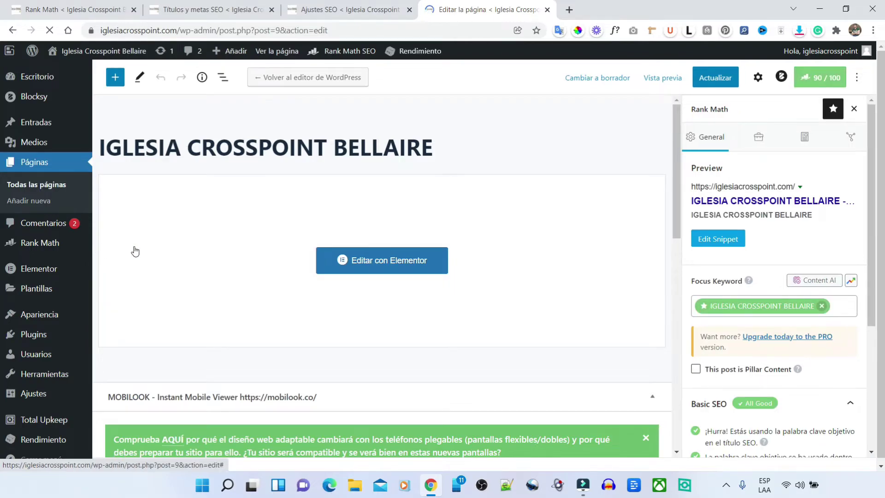
Step: Recheck the Basic SEO results and review the title, permalink and description in the snippet editor without changing them
{"action": "scroll", "coordinate": [778, 300], "scroll_direction": "down", "scroll_amount": 3}
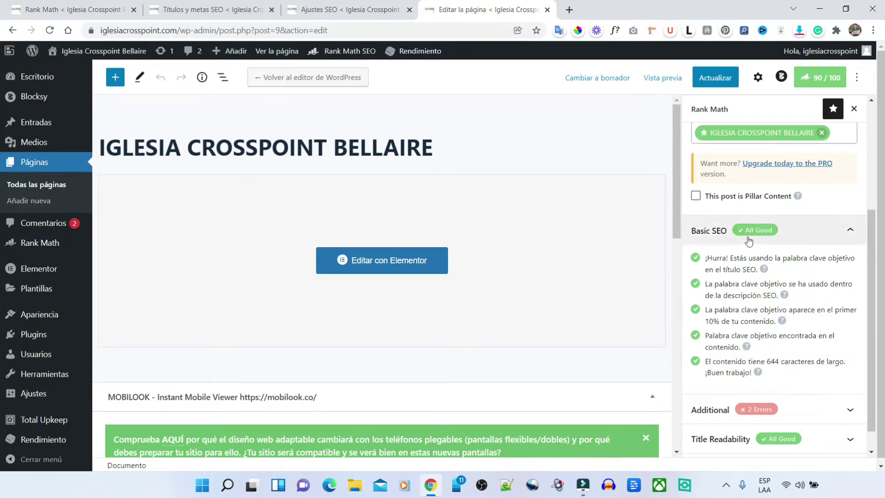
{"action": "scroll", "coordinate": [764, 175], "scroll_direction": "down", "scroll_amount": 1}
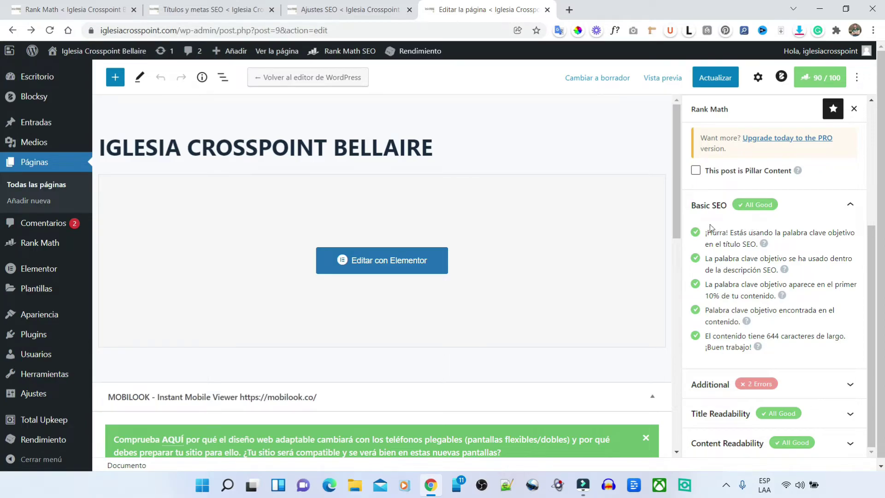
{"action": "left_click", "coordinate": [819, 77]}
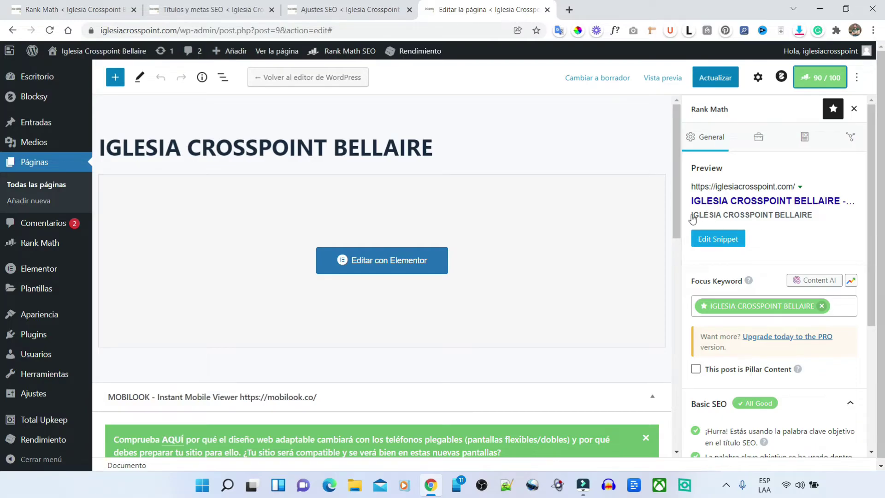
{"action": "left_click", "coordinate": [719, 239]}
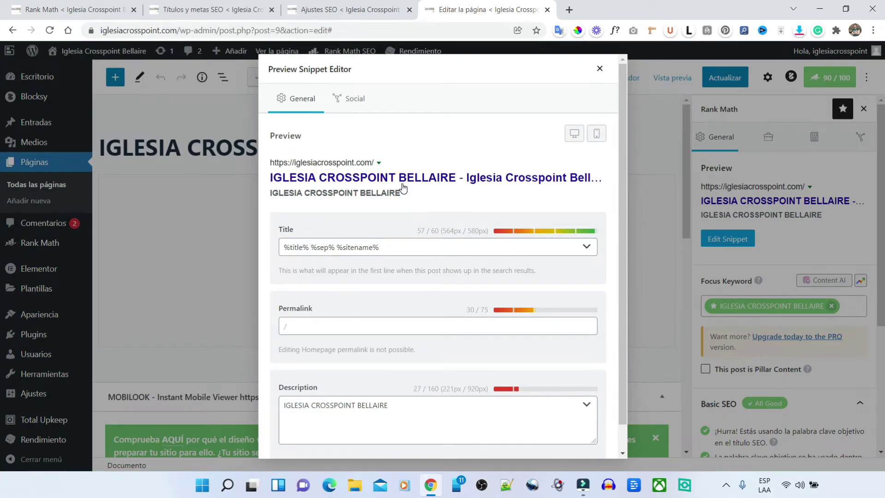
{"action": "left_click", "coordinate": [363, 246]}
{"action": "scroll", "coordinate": [441, 246], "scroll_direction": "down", "scroll_amount": 1}
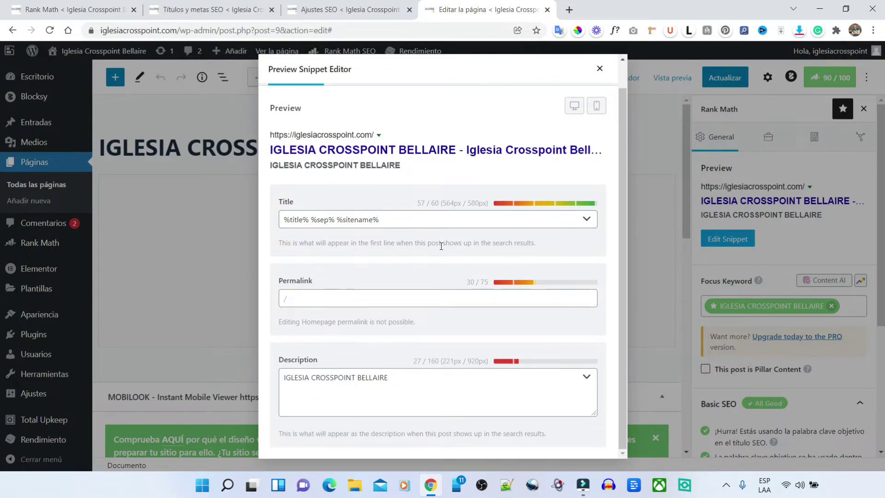
{"action": "scroll", "coordinate": [469, 255], "scroll_direction": "up", "scroll_amount": 1}
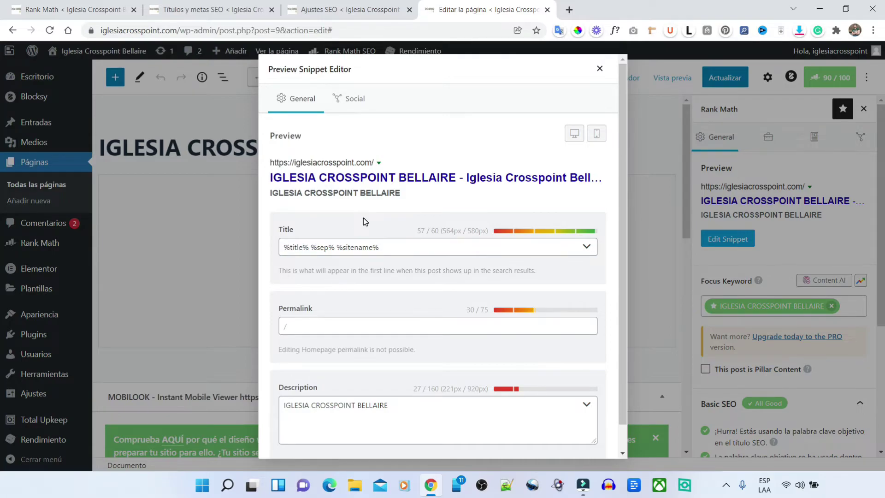
{"action": "scroll", "coordinate": [363, 217], "scroll_direction": "down", "scroll_amount": 1}
{"action": "left_click", "coordinate": [600, 68]}
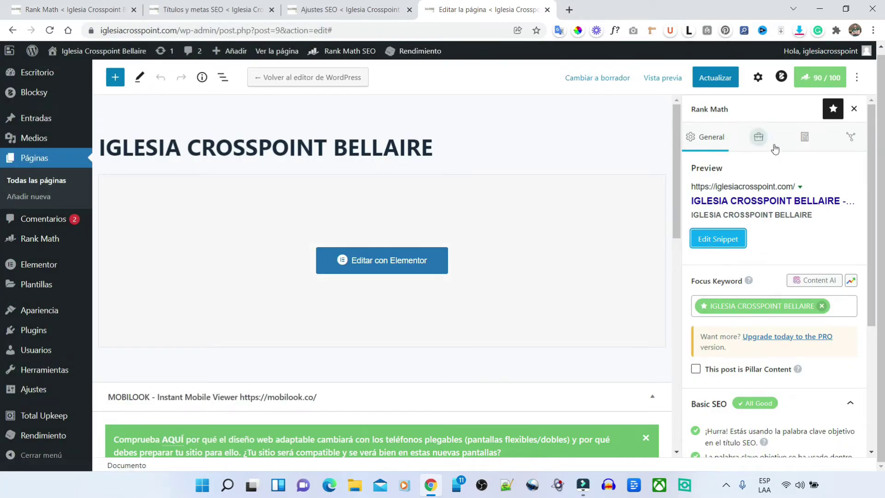
Step: Review the home page's Article schema fields in the Schema Builder and close it without changing them
{"action": "left_click", "coordinate": [803, 139]}
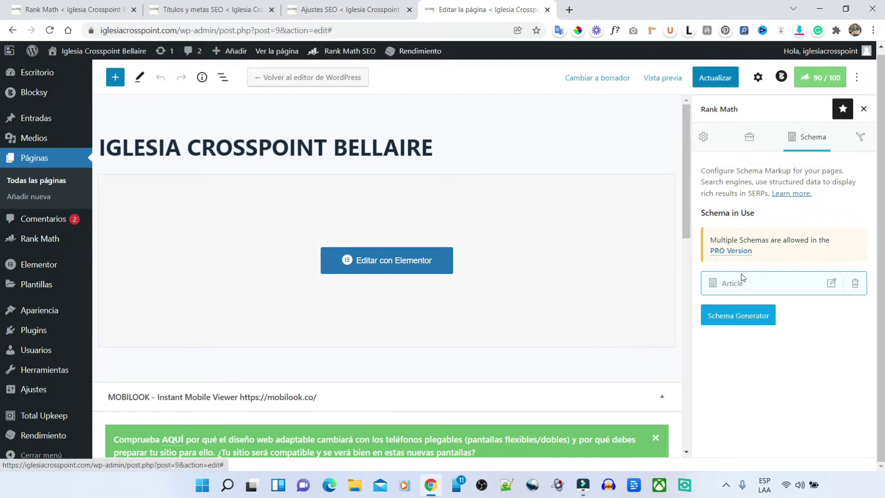
{"action": "left_click", "coordinate": [831, 283]}
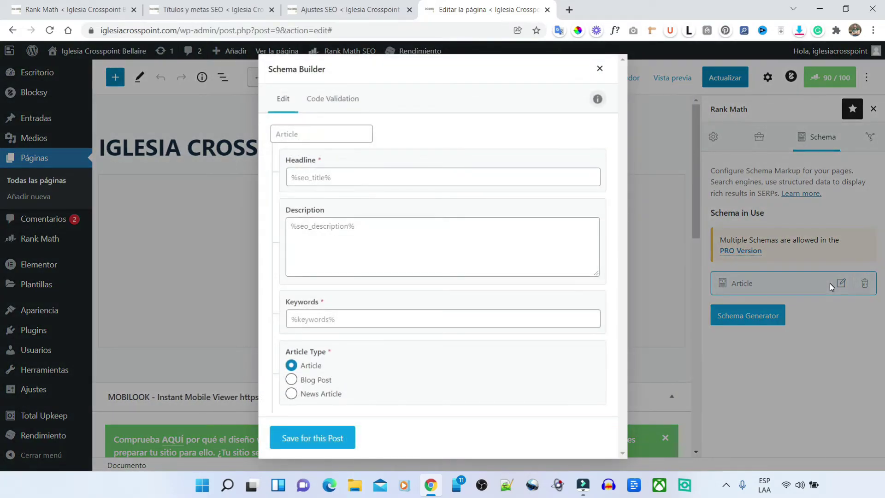
{"action": "left_click", "coordinate": [450, 168]}
{"action": "left_click", "coordinate": [602, 68]}
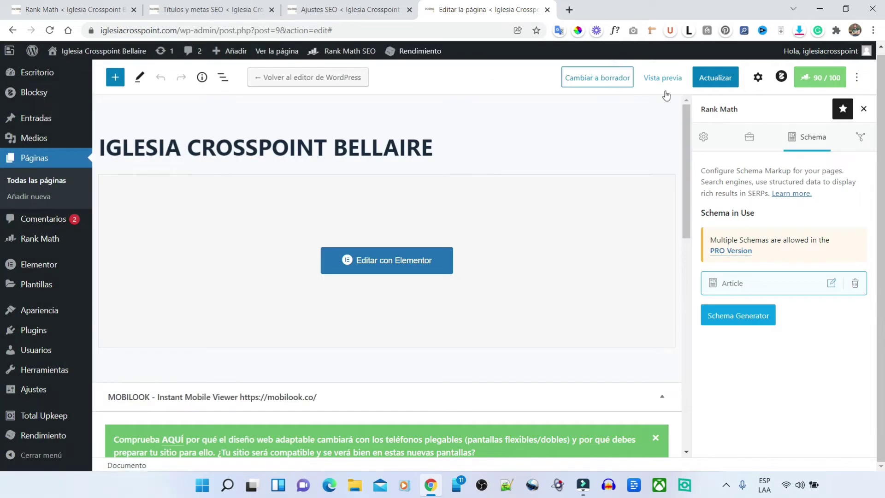
{"action": "scroll", "coordinate": [201, 214], "scroll_direction": "down", "scroll_amount": 6}
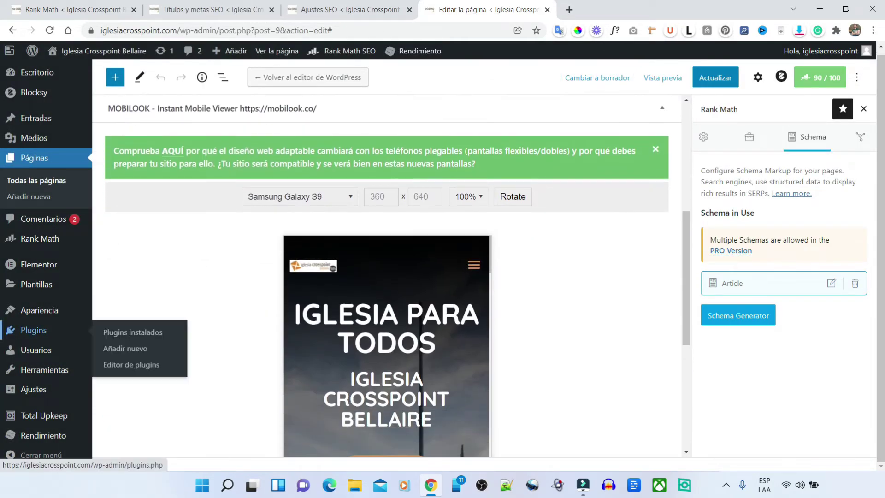
Step: From Rank Math's 404 monitor, create a permanent 301 redirect from transmisioacuten-en-vivo.html to the home page with destination URL /
{"action": "mouse_move", "coordinate": [55, 244]}
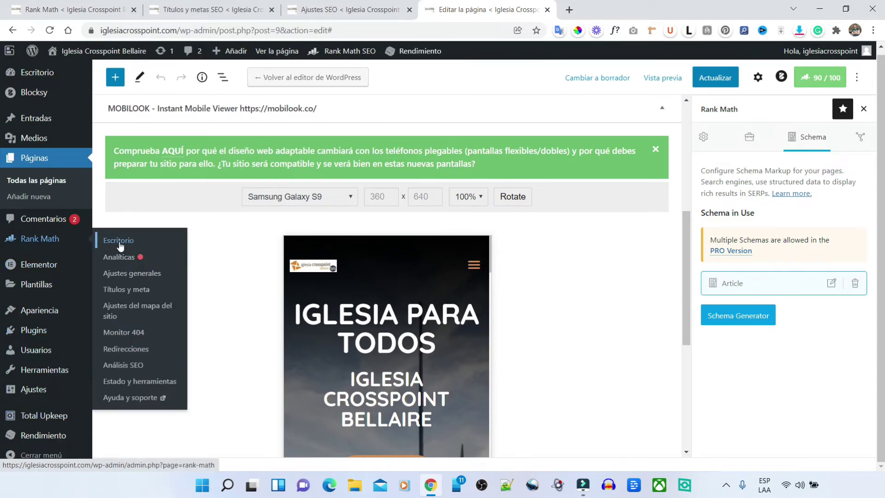
{"action": "left_click", "coordinate": [128, 332]}
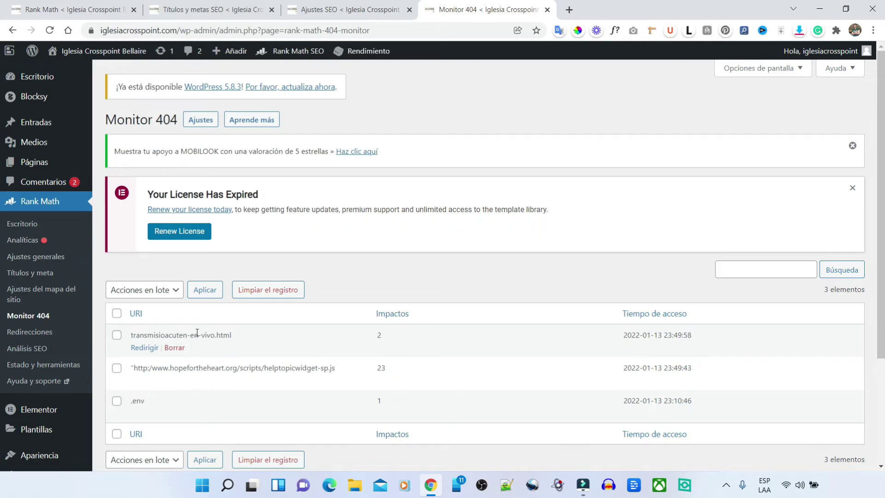
{"action": "left_click", "coordinate": [141, 350]}
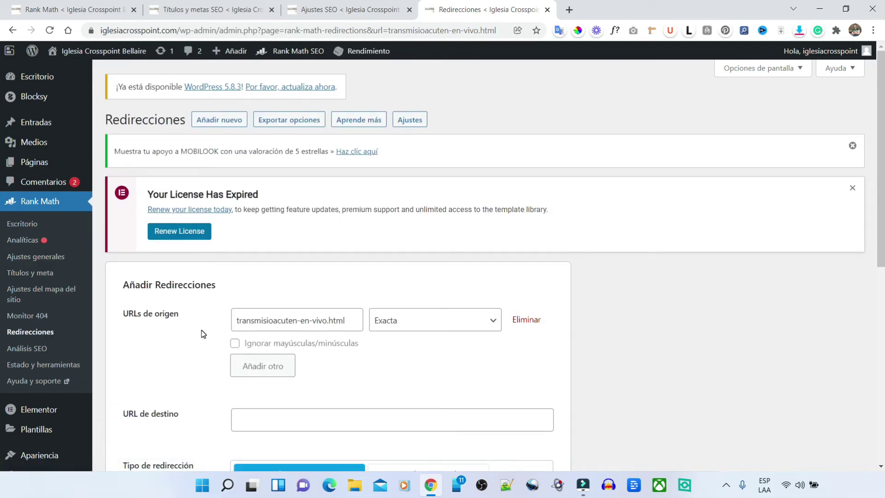
{"action": "scroll", "coordinate": [217, 333], "scroll_direction": "down", "scroll_amount": 3}
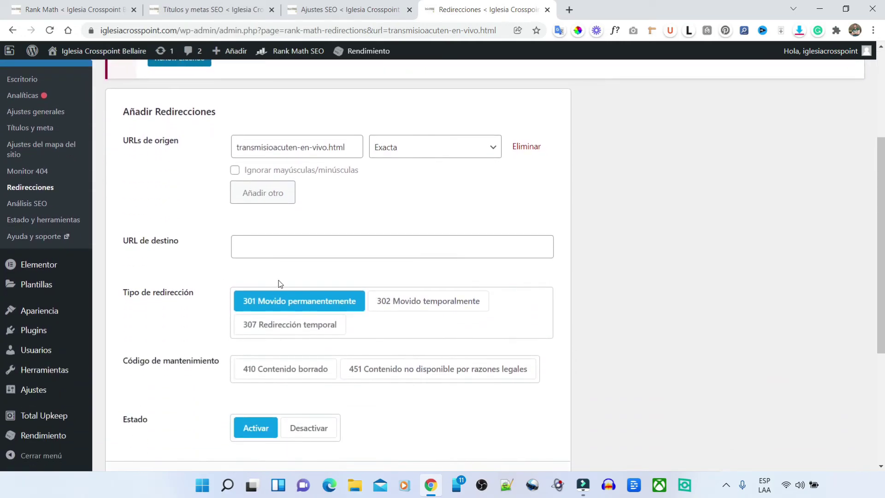
{"action": "left_click", "coordinate": [277, 249]}
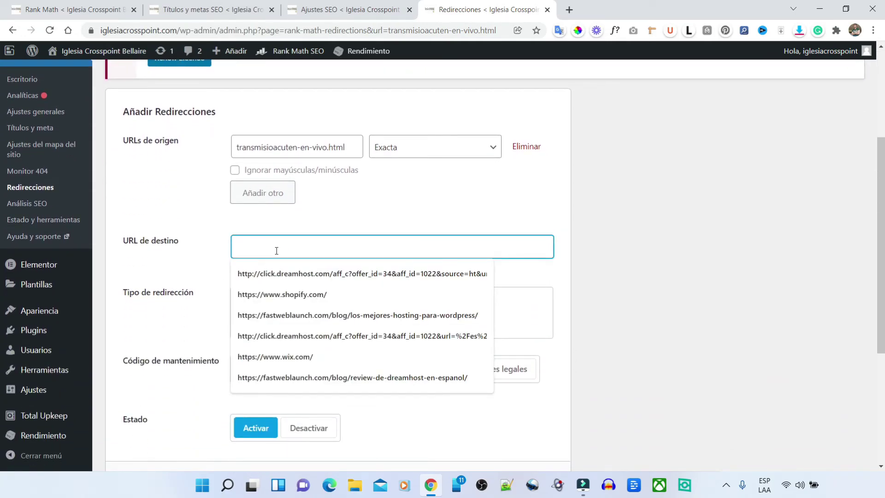
{"action": "type", "text": "/"}
{"action": "key", "text": "BackSpace"}
{"action": "type", "text": "/"}
{"action": "left_click", "coordinate": [682, 223]}
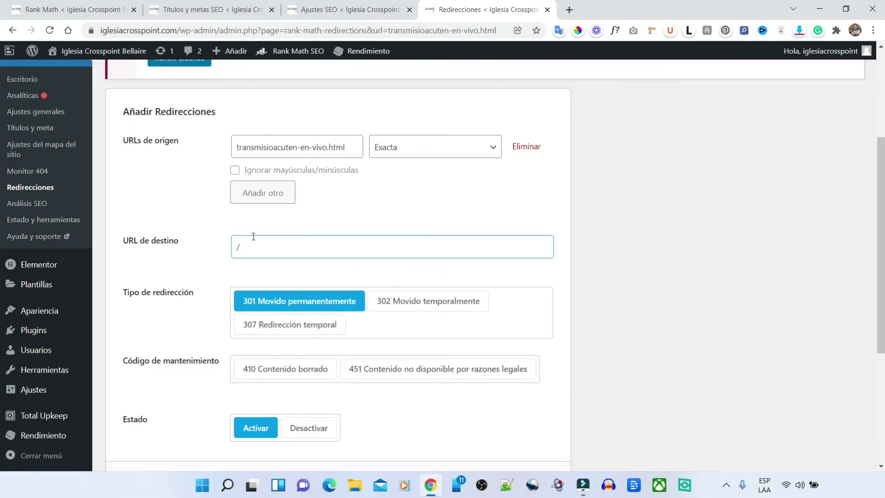
{"action": "scroll", "coordinate": [288, 344], "scroll_direction": "down", "scroll_amount": 2}
{"action": "left_click", "coordinate": [504, 369]}
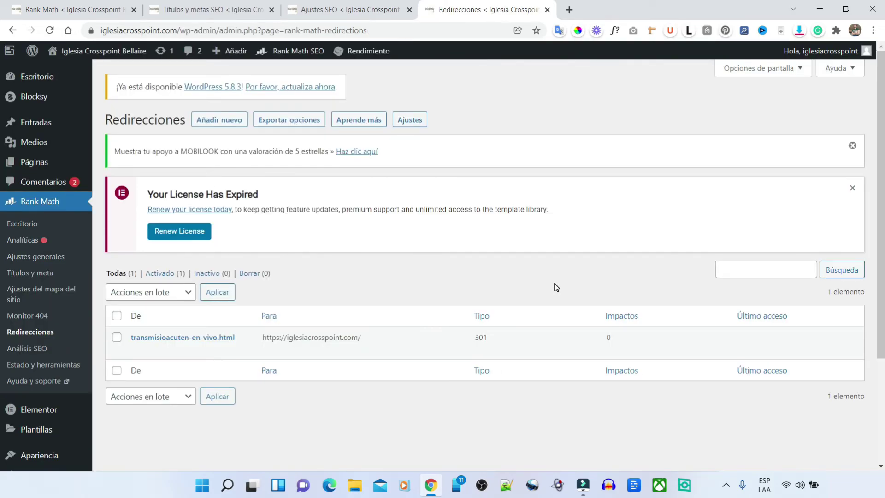
Step: Test the transmisioacuten-en-vivo.html redirect in a new browser tab and return to the redirections list
{"action": "right_click", "coordinate": [208, 341]}
{"action": "left_click", "coordinate": [302, 233]}
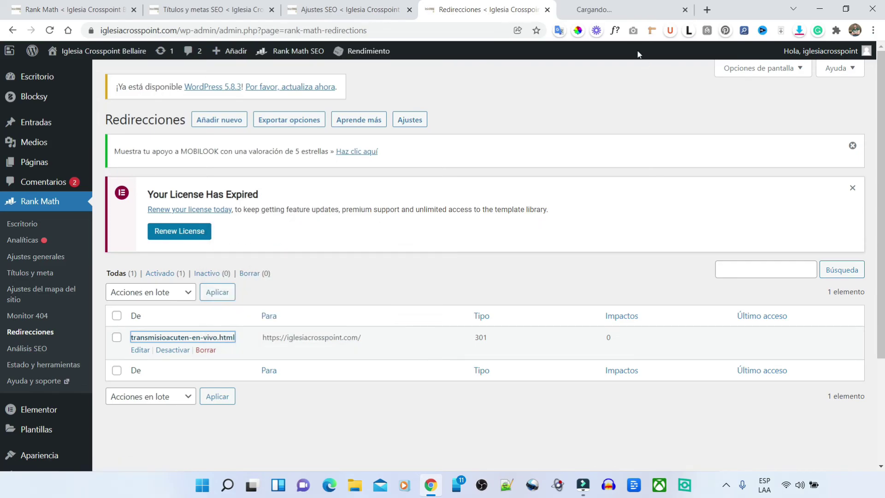
{"action": "left_click", "coordinate": [571, 10]}
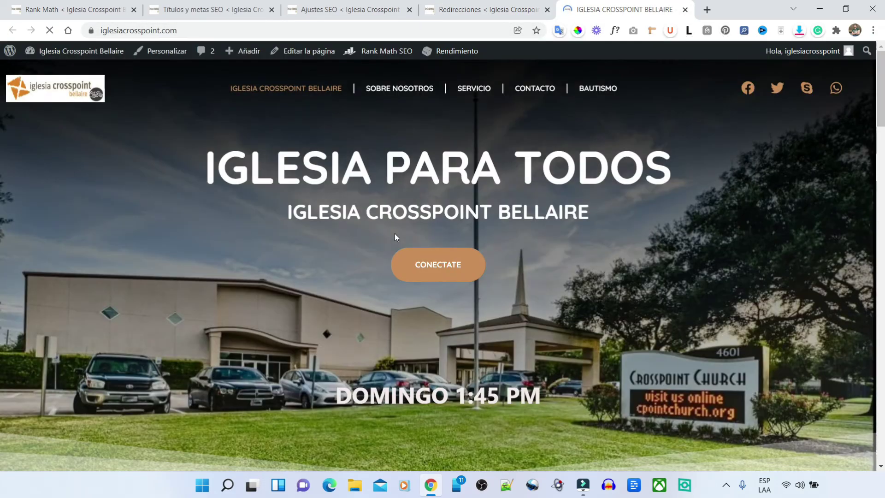
{"action": "left_click", "coordinate": [509, 7]}
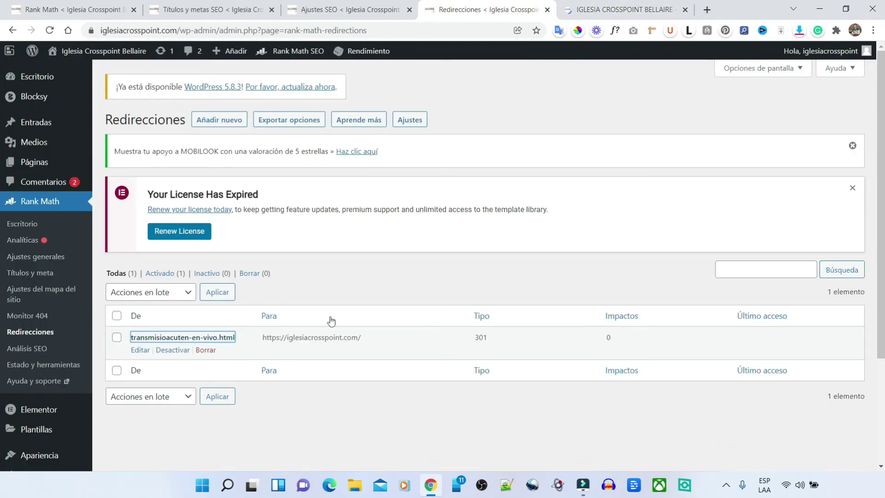
{"action": "left_click", "coordinate": [377, 354]}
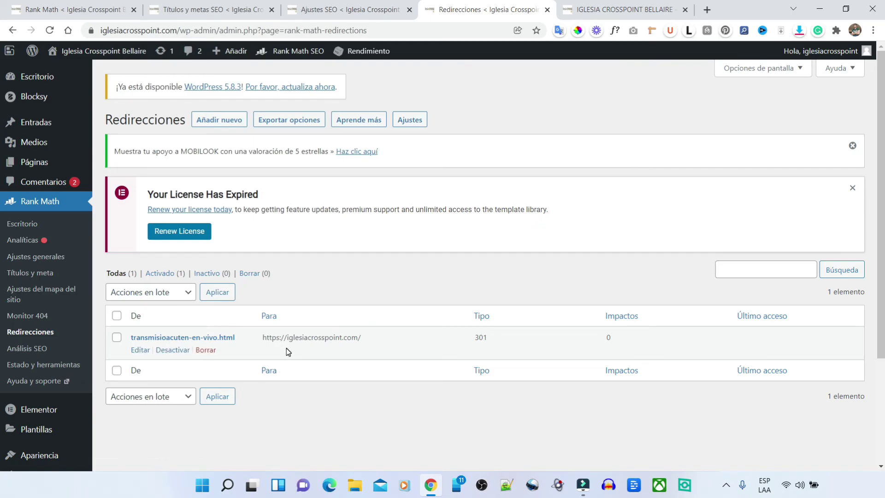
Step: Run Rank Math's SEO analysis of the whole site and look over the priority and basic SEO results
{"action": "left_click", "coordinate": [51, 349]}
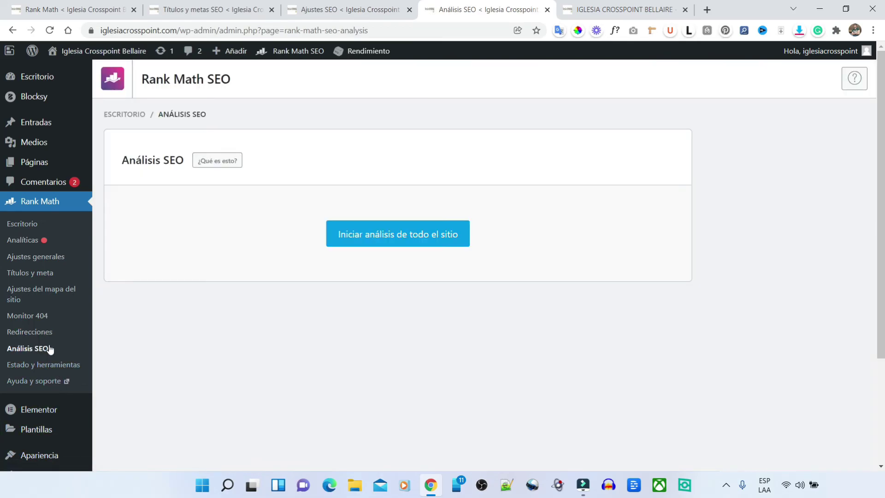
{"action": "left_click", "coordinate": [467, 226]}
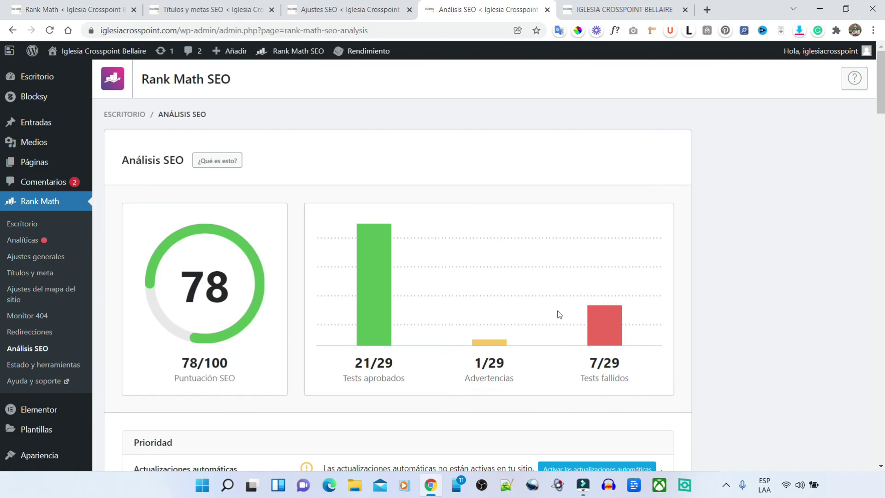
{"action": "scroll", "coordinate": [608, 322], "scroll_direction": "down", "scroll_amount": 5}
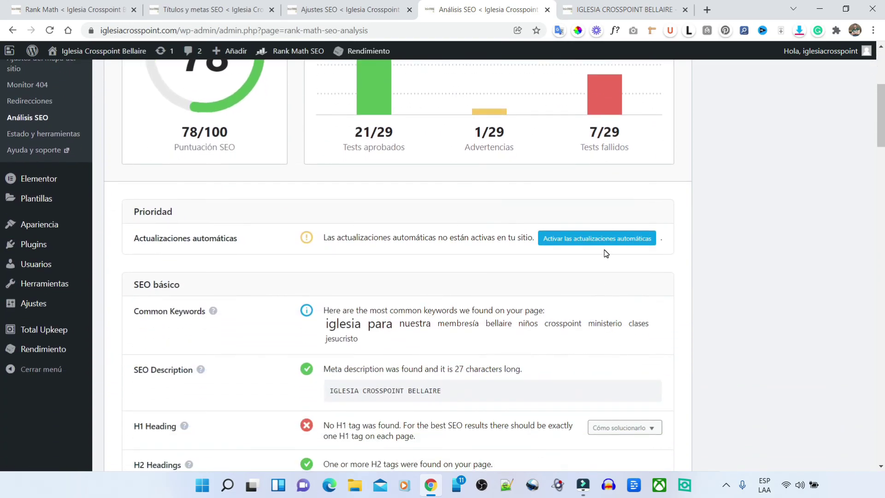